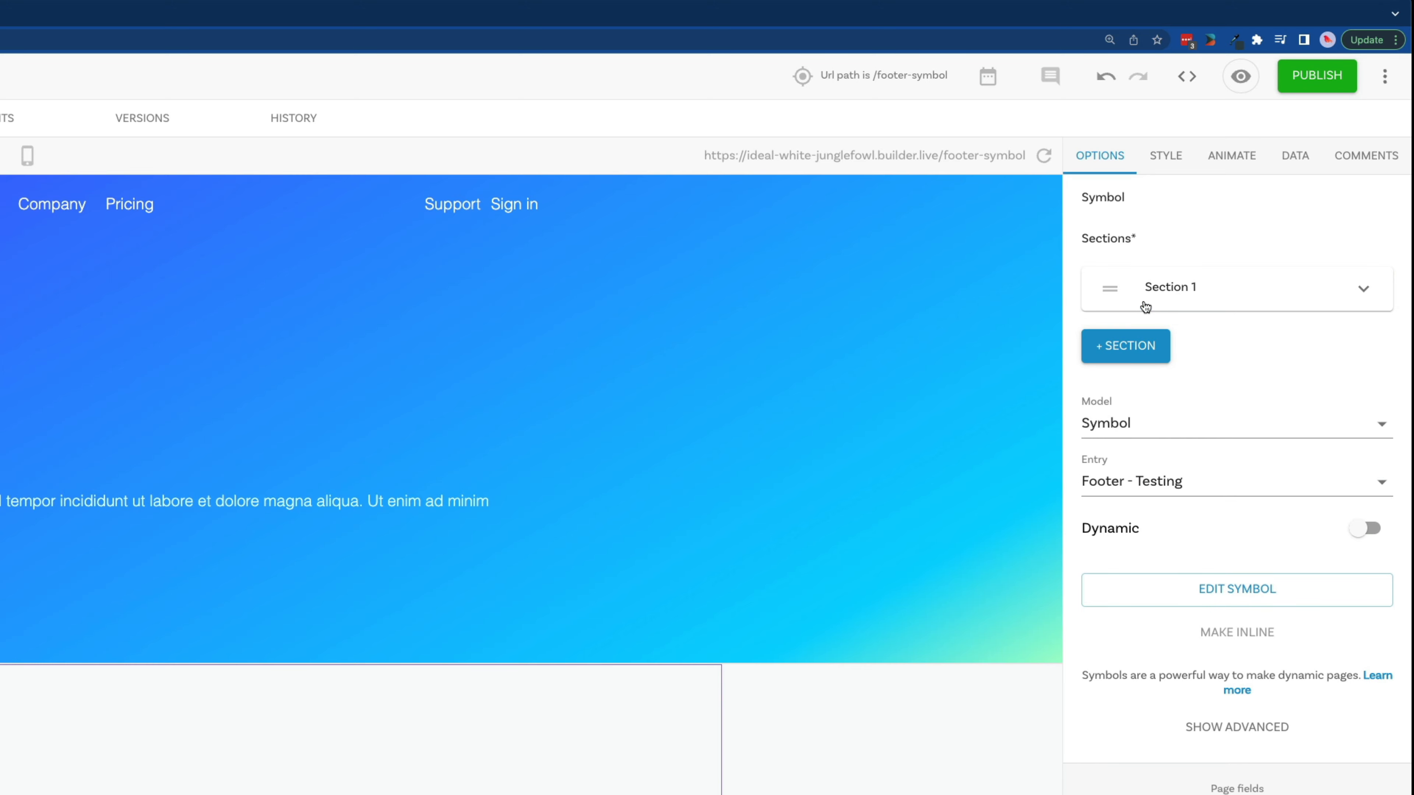
# Step: Expand Section 1 of the Footer - Testing symbol and add three more links to it
pyautogui.click(1211, 291)
pyautogui.click(1152, 472)
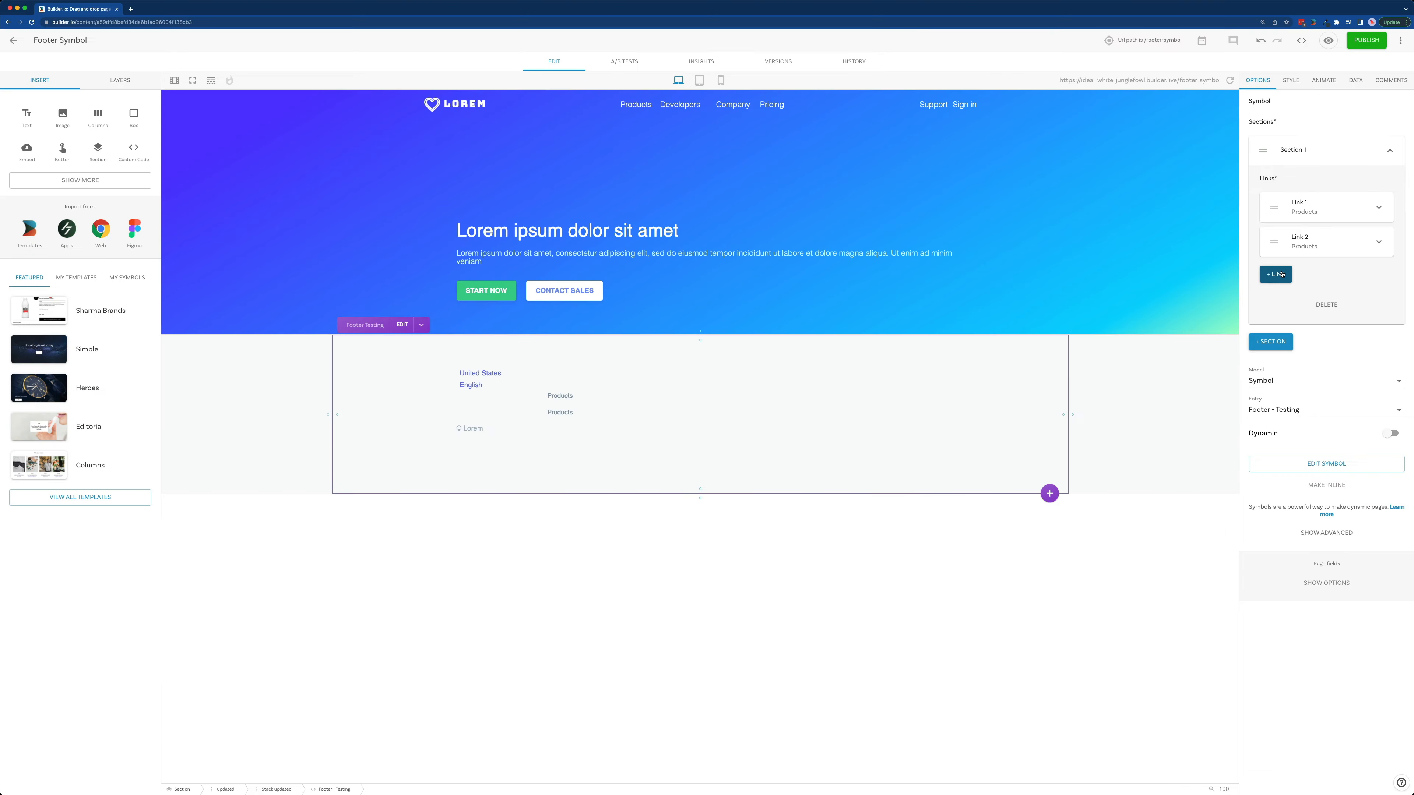
pyautogui.click(1141, 543)
pyautogui.click(1141, 612)
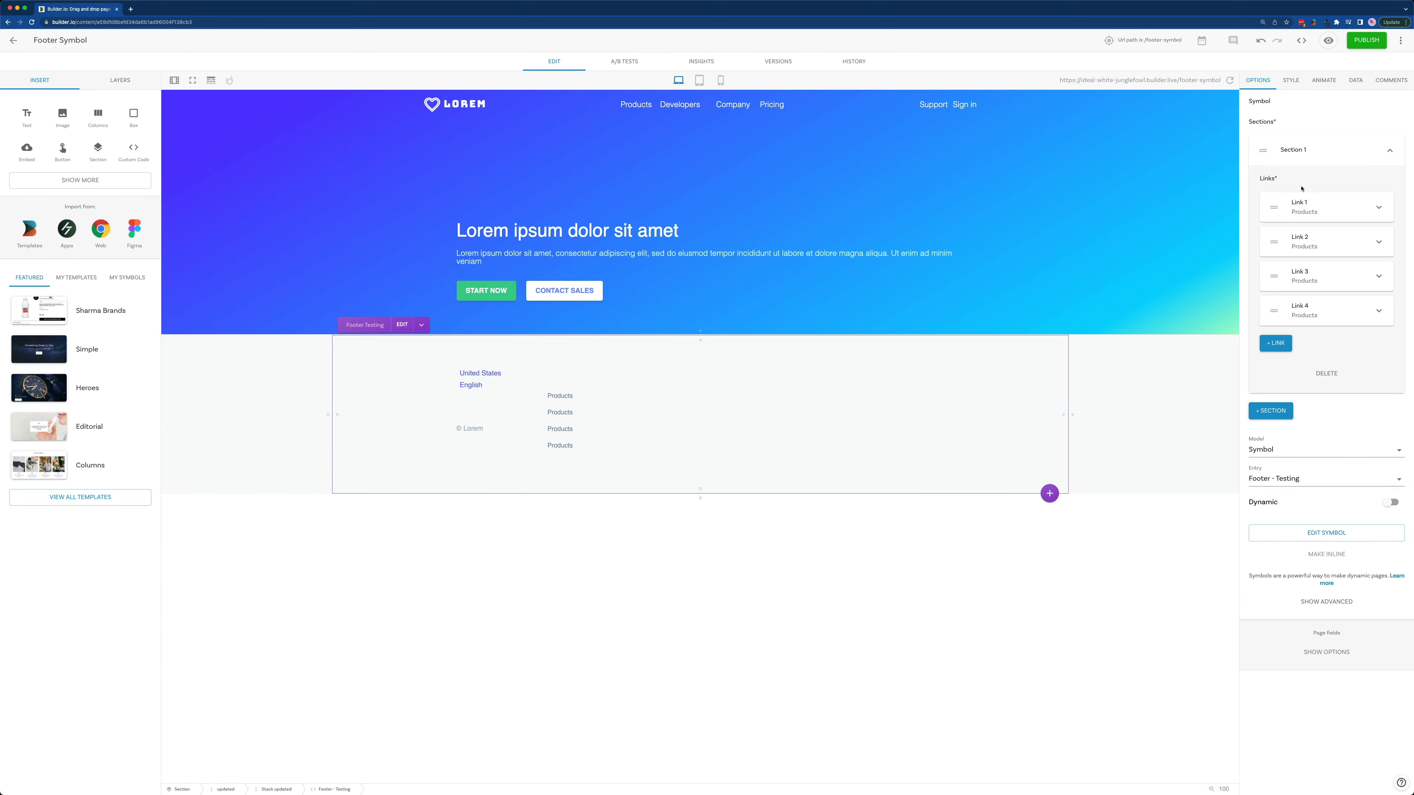
# Step: Collapse Section 1 and add two more sections to the footer symbol
pyautogui.click(1302, 151)
pyautogui.click(1278, 177)
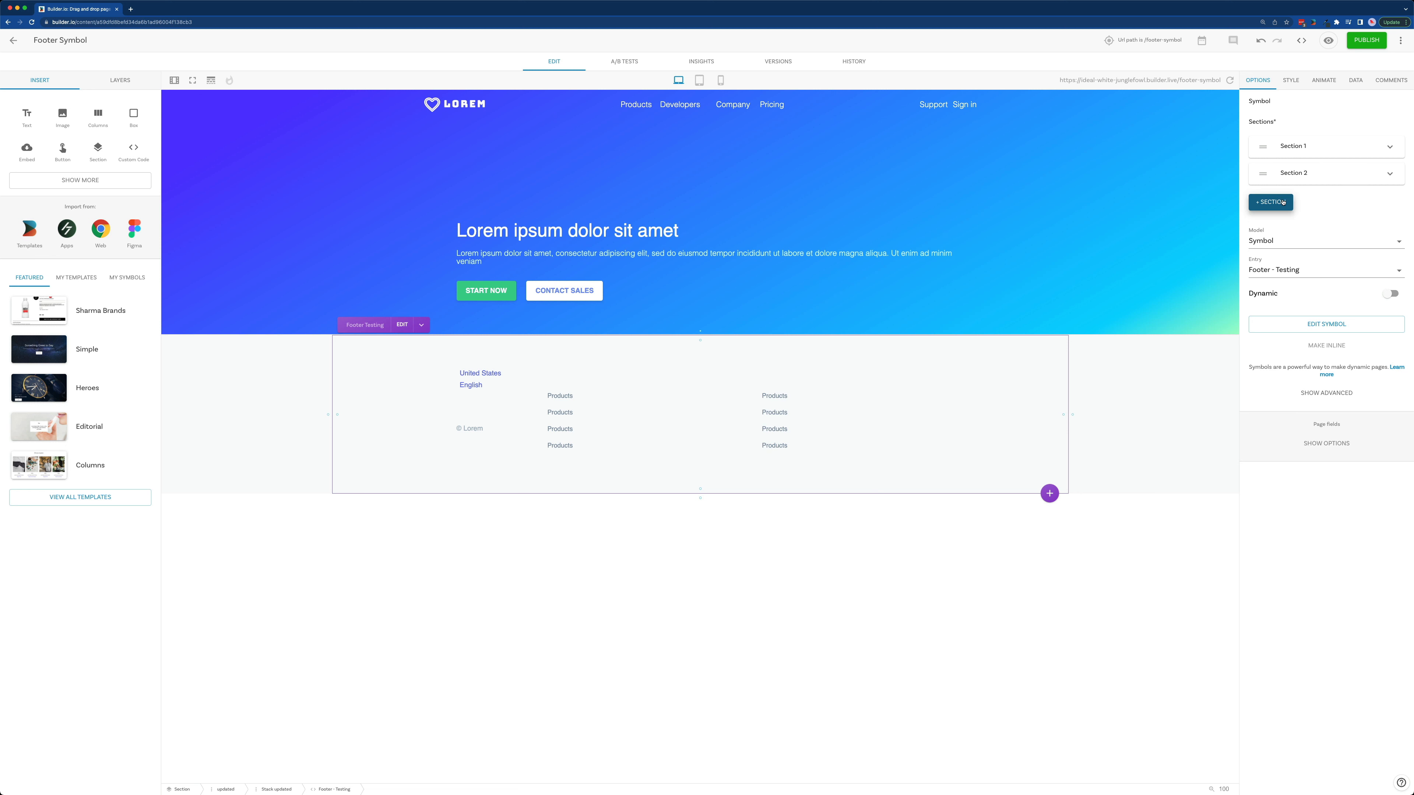
pyautogui.click(1272, 202)
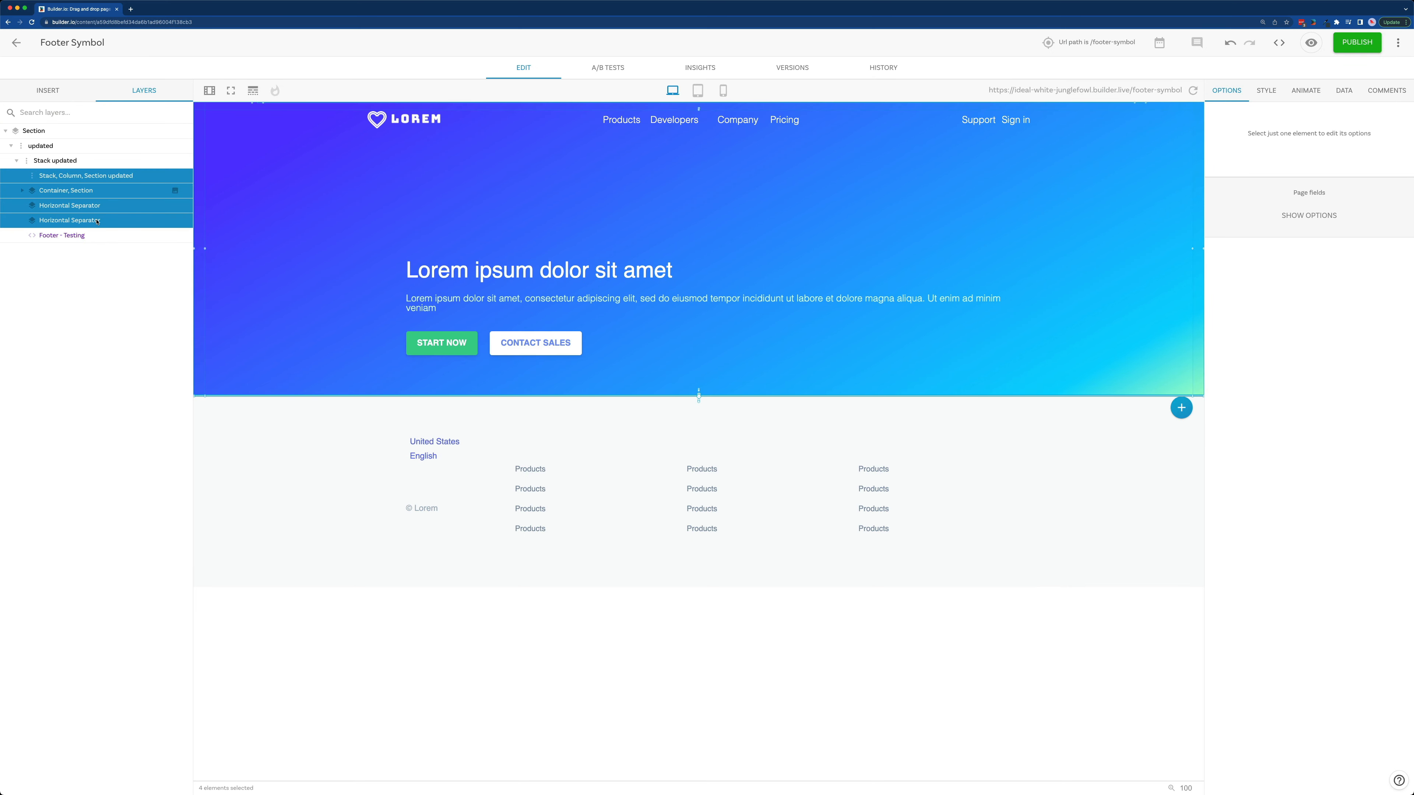
# Step: Delete the selected stack, container and separator layers above the footer, and insert a Section block below the footer
pyautogui.press('BackSpace')
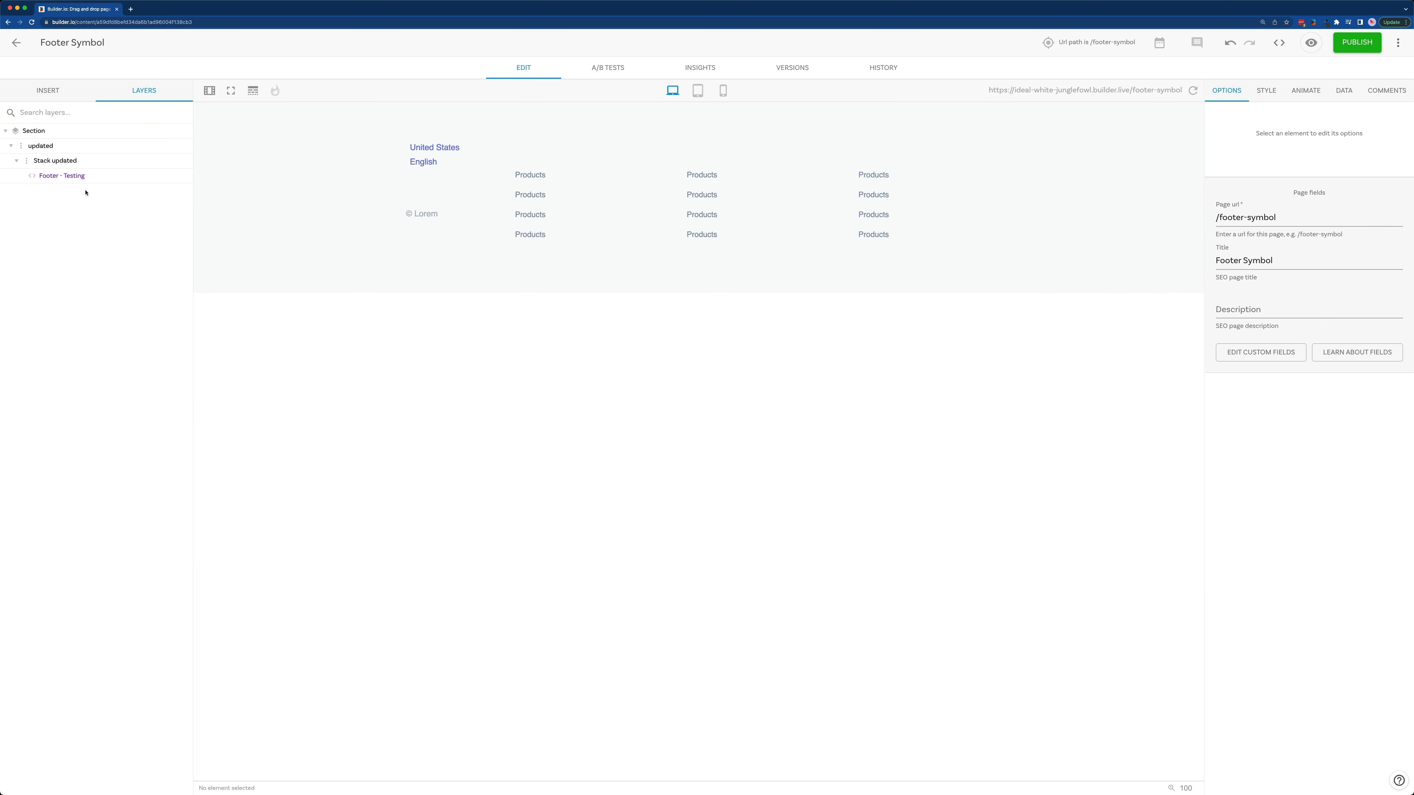
pyautogui.click(55, 94)
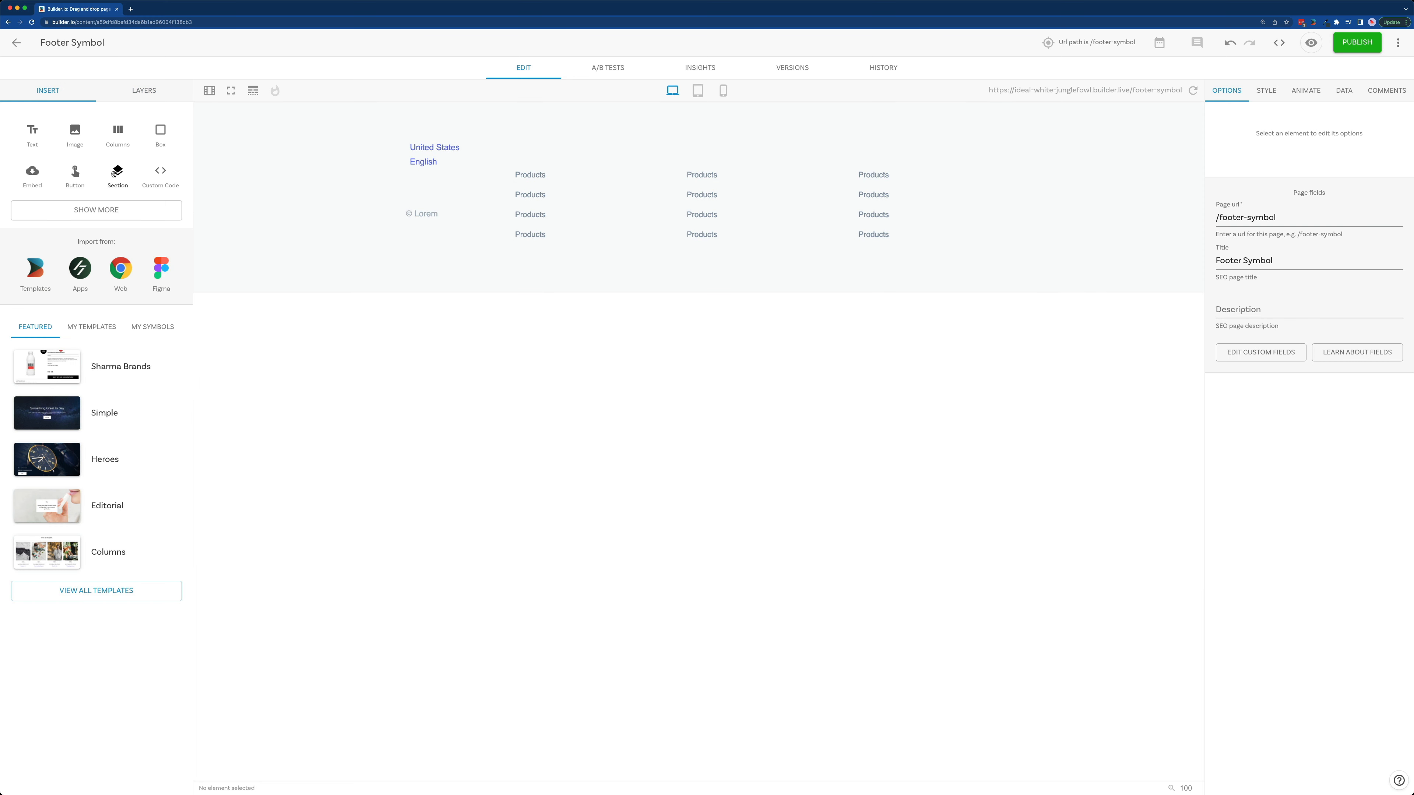
pyautogui.moveTo(114, 174); pyautogui.dragTo(499, 334)
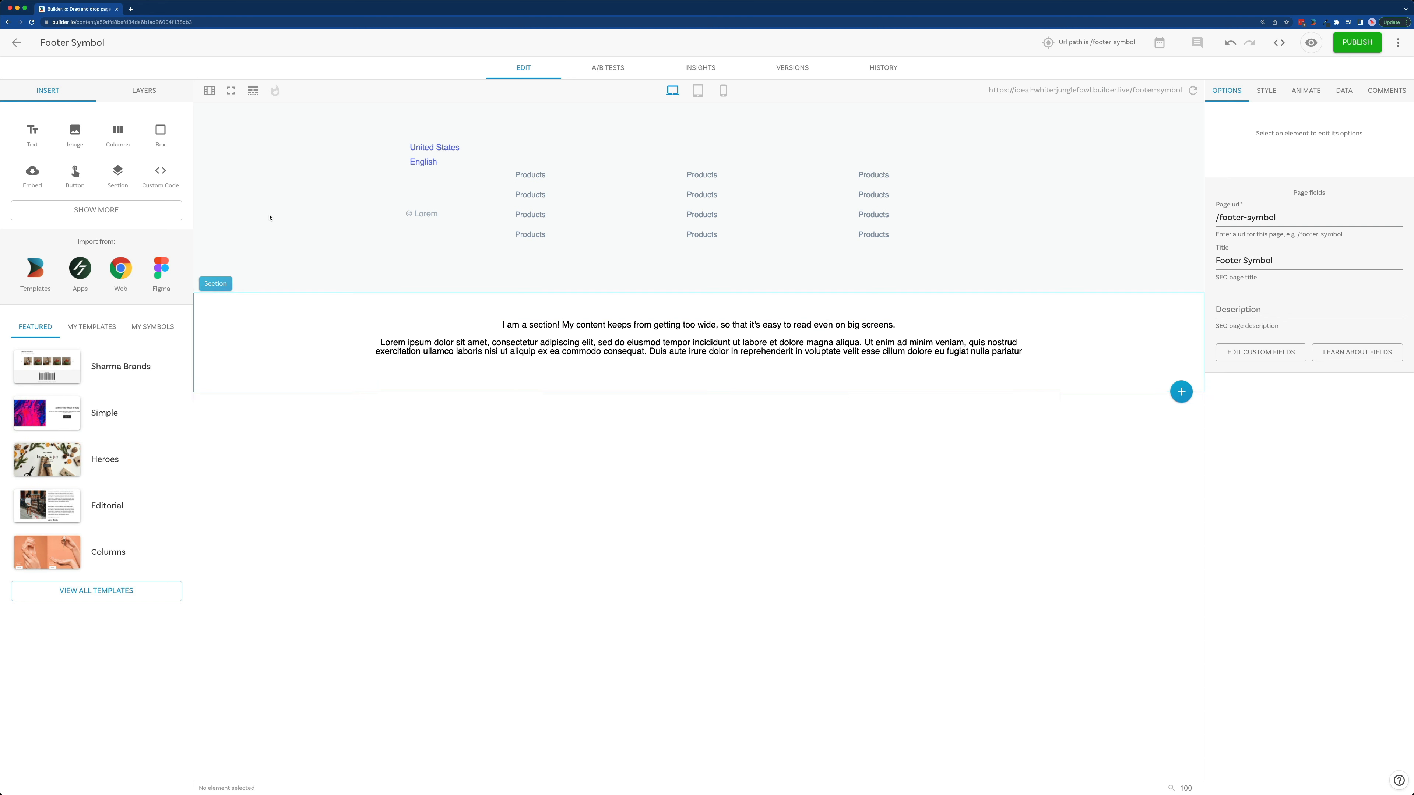
# Step: Insert a Columns block above the text inside the new section
pyautogui.moveTo(117, 133); pyautogui.dragTo(540, 340)
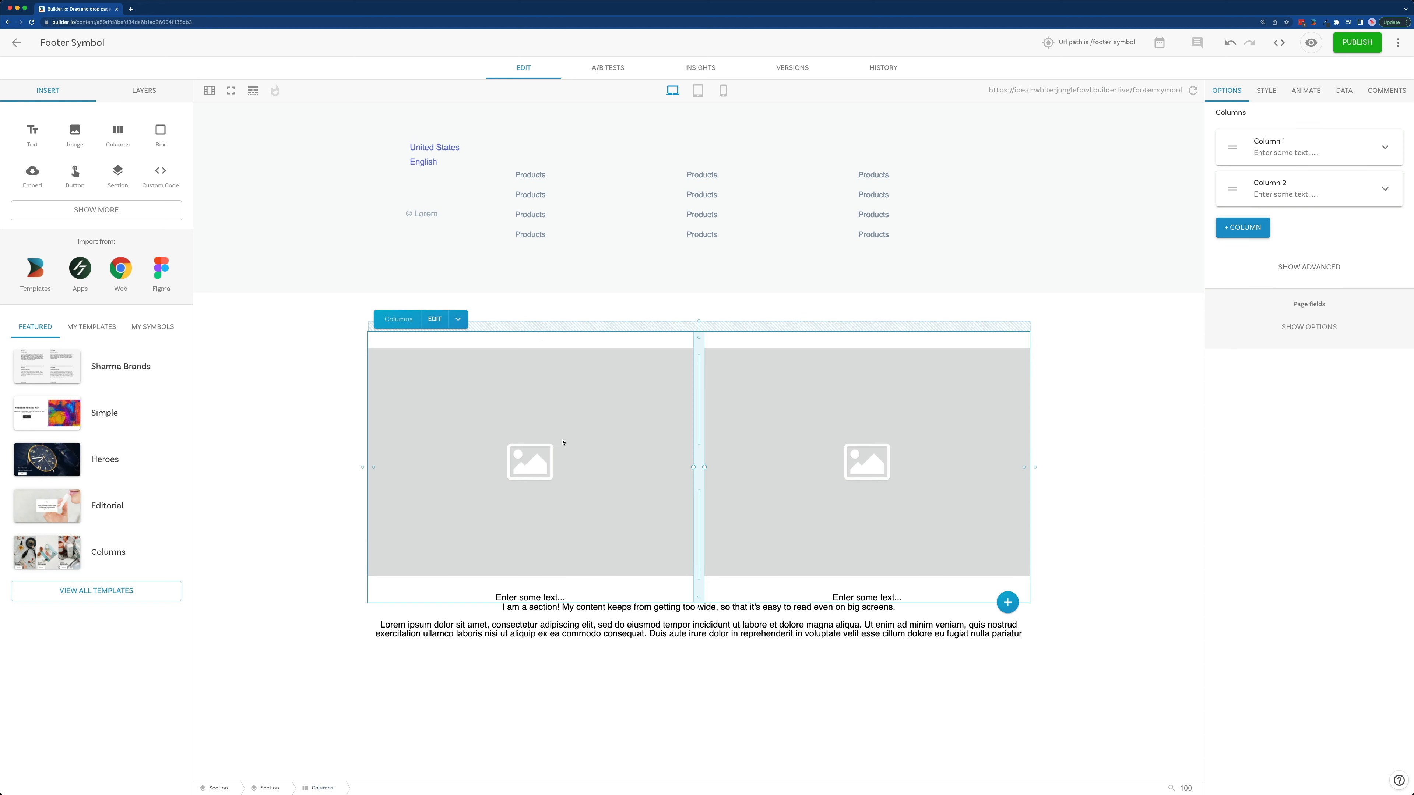
pyautogui.click(545, 621)
pyautogui.click(545, 623)
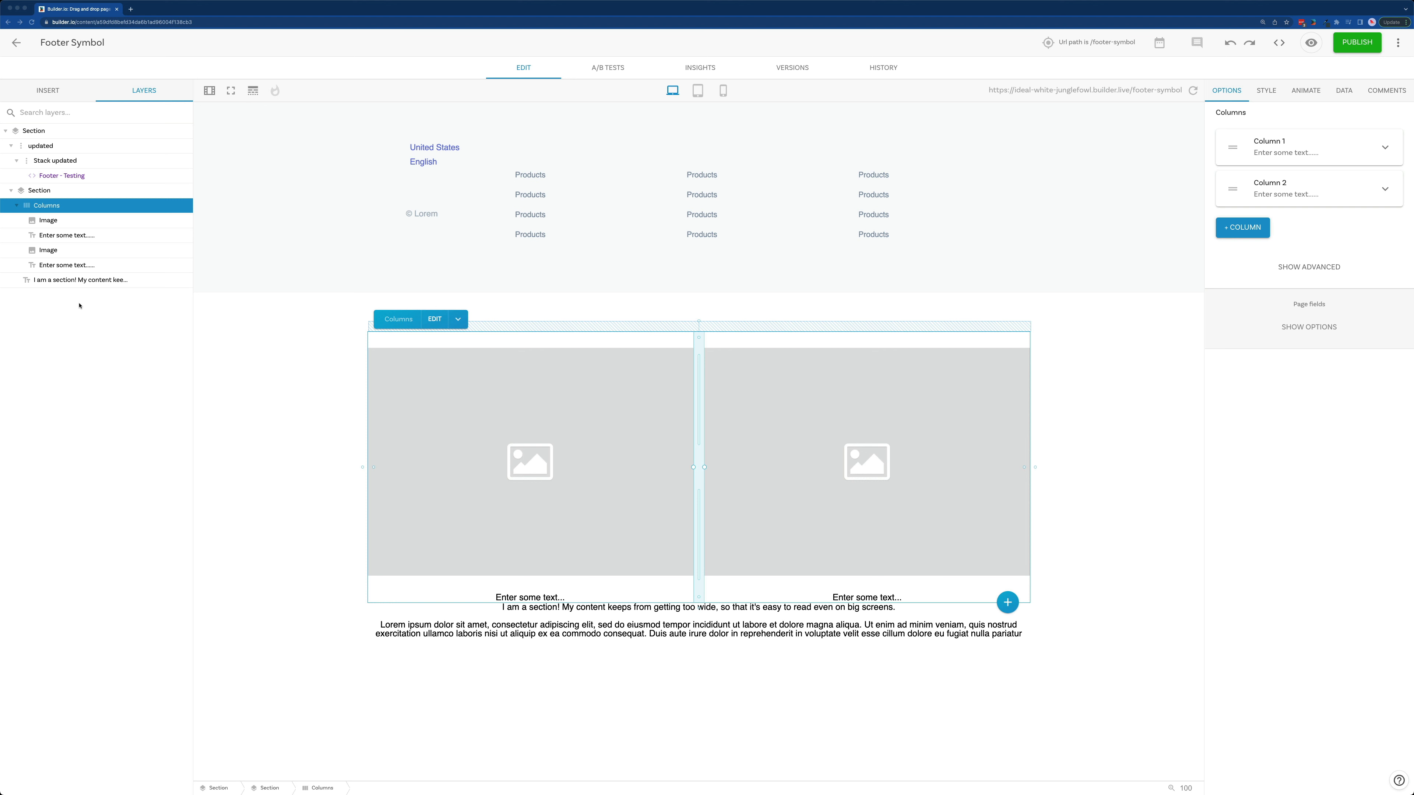
# Step: Replace the first column's placeholder image and text with the copied United States/English stack, and delete the section's default text
pyautogui.click(71, 220)
pyautogui.hotkey('ctrl', 'v')
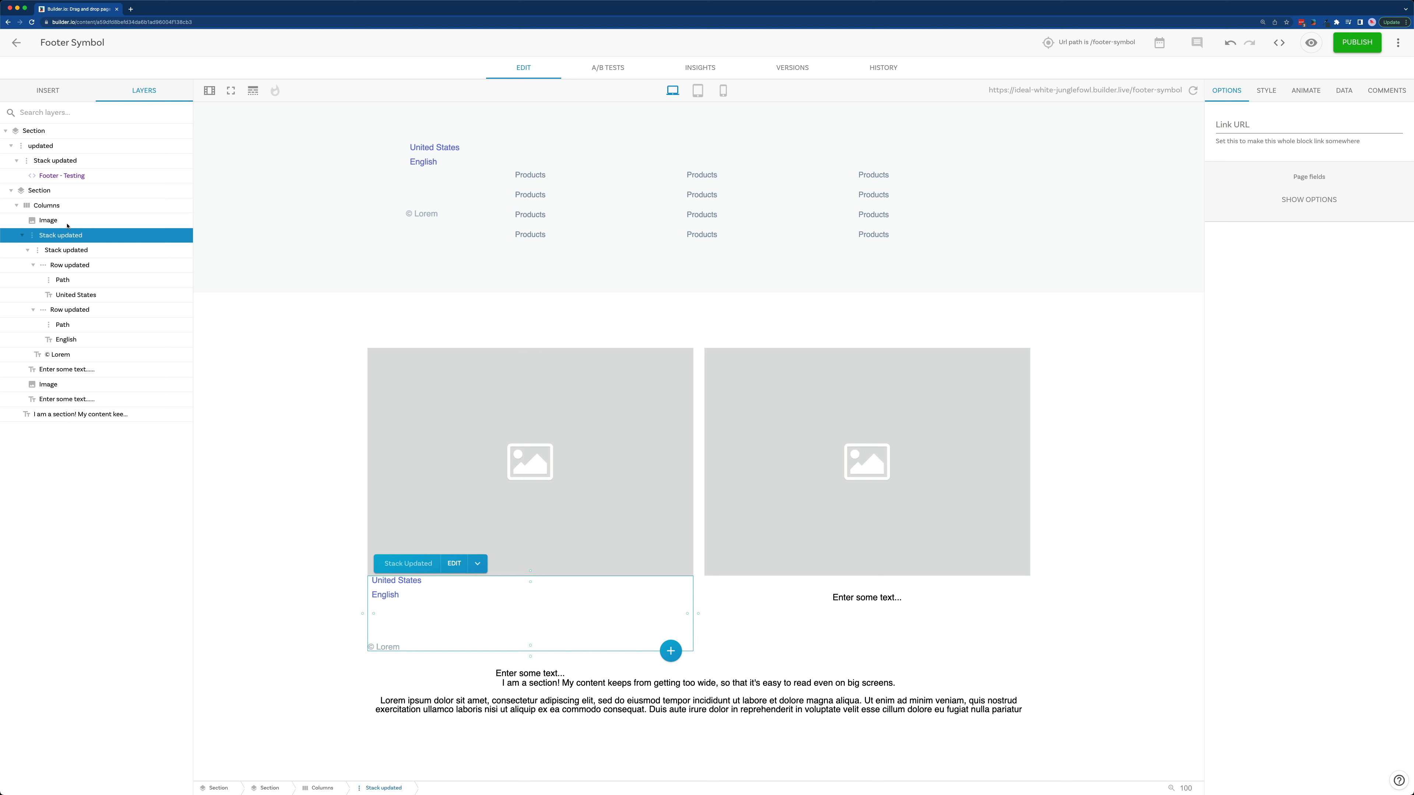
pyautogui.click(68, 221)
pyautogui.press('Delete')
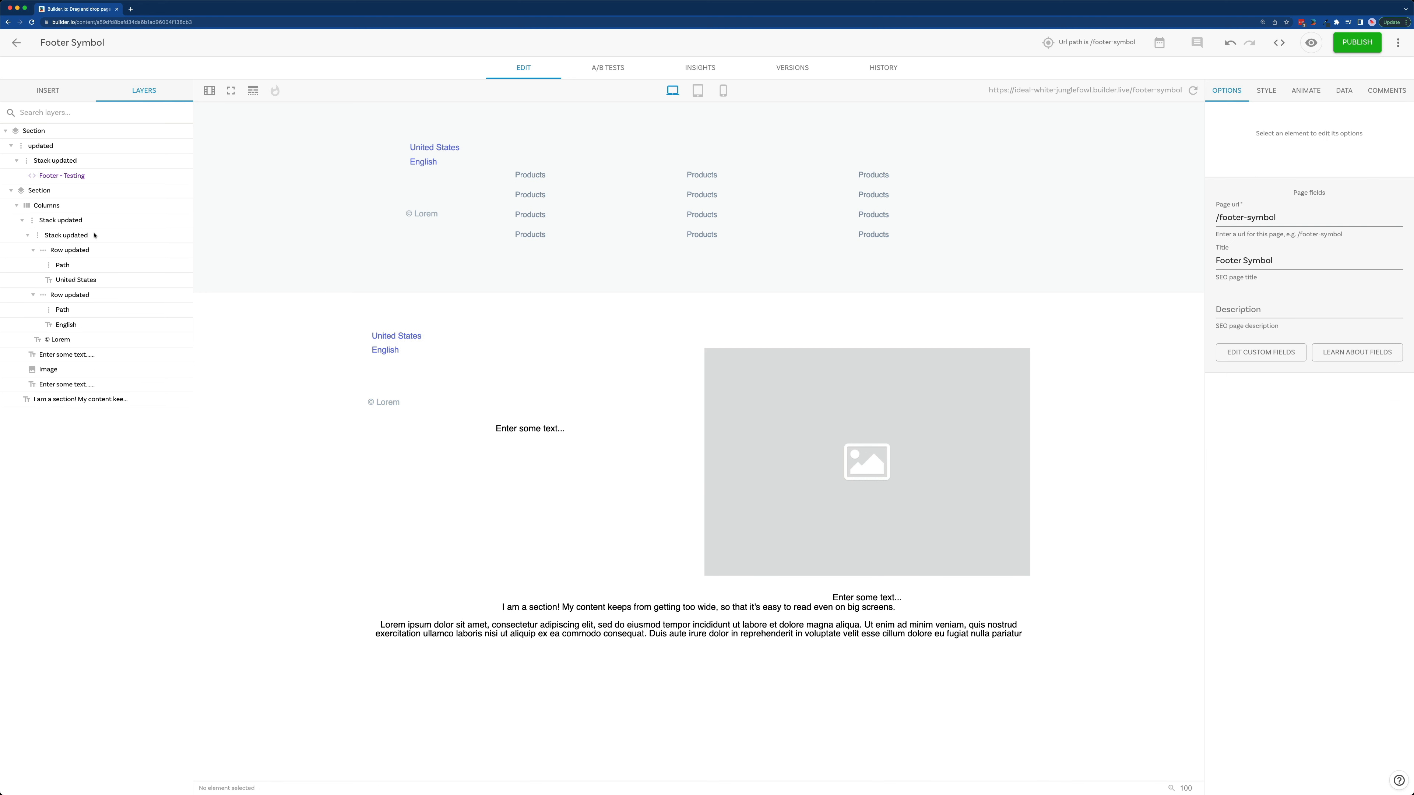
pyautogui.click(491, 433)
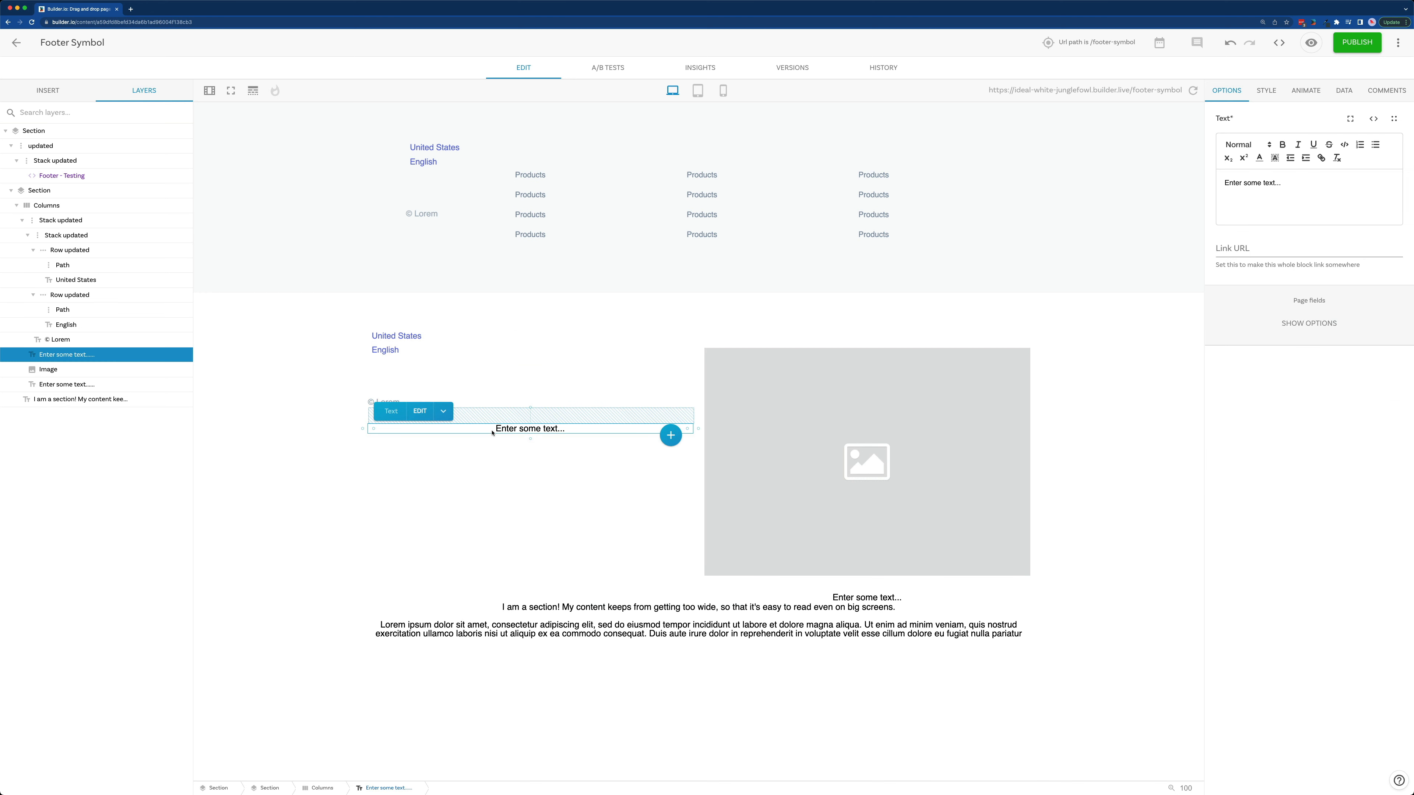
pyautogui.press('Delete')
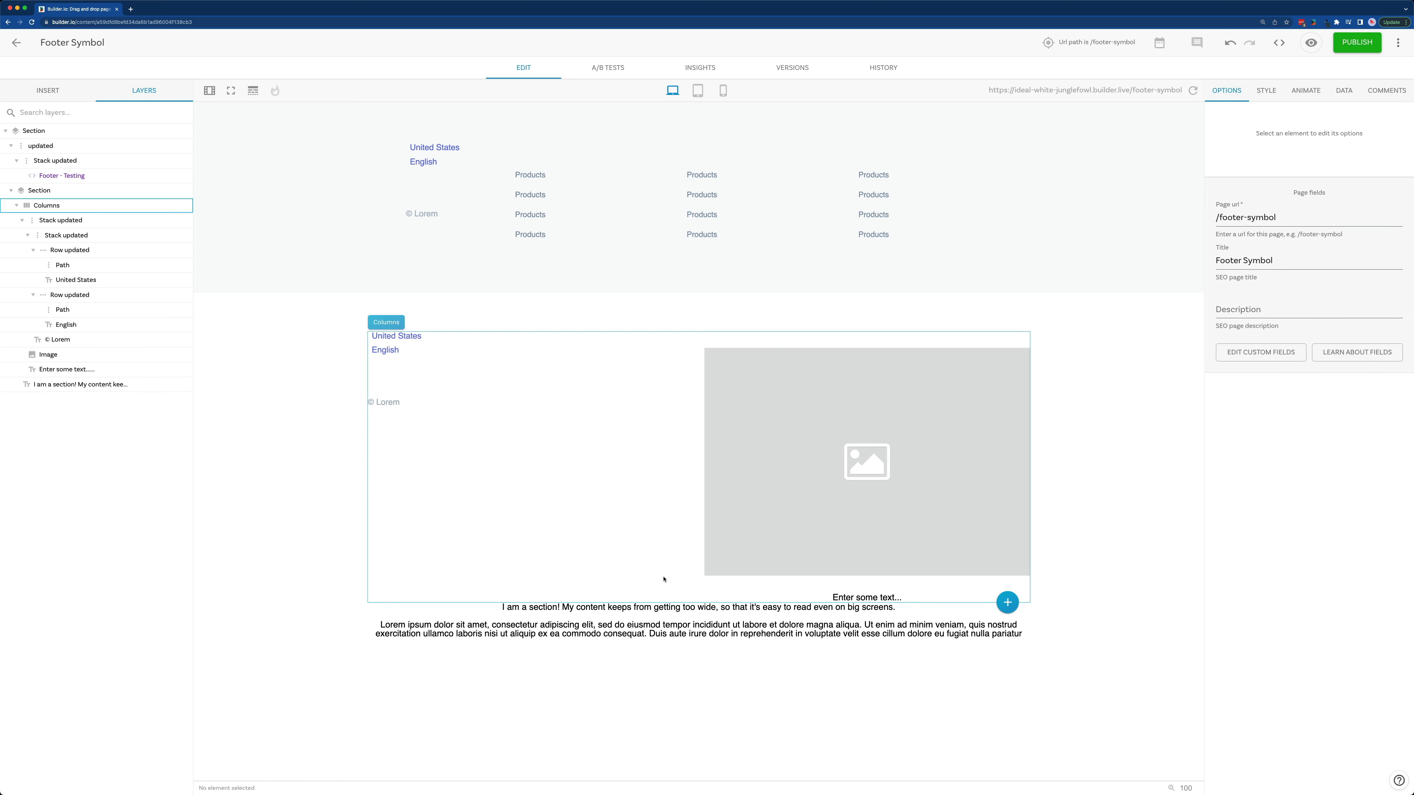
pyautogui.click(643, 619)
pyautogui.press('Delete')
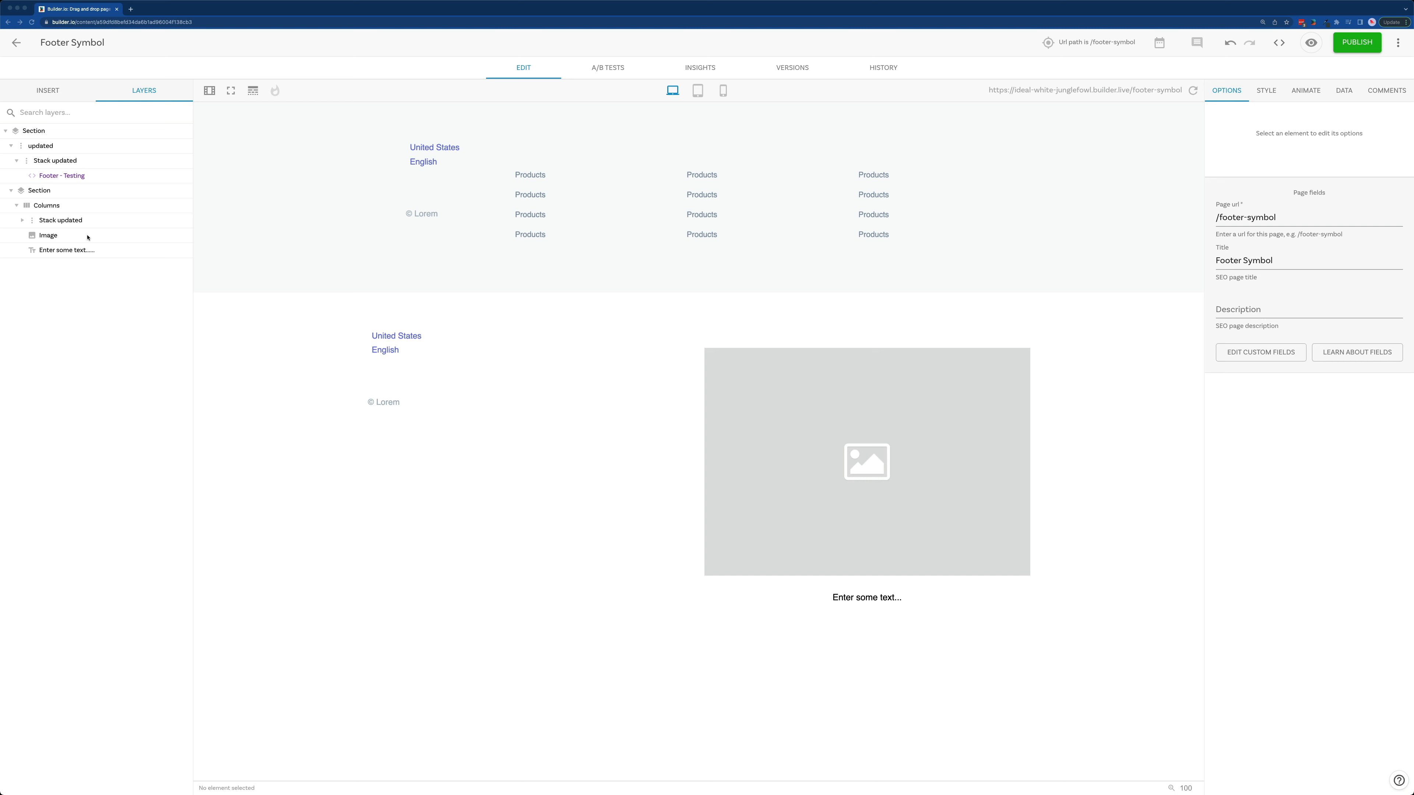
# Step: Paste the copied Links block into the second column and delete that column's placeholder image and text
pyautogui.press('super+v')
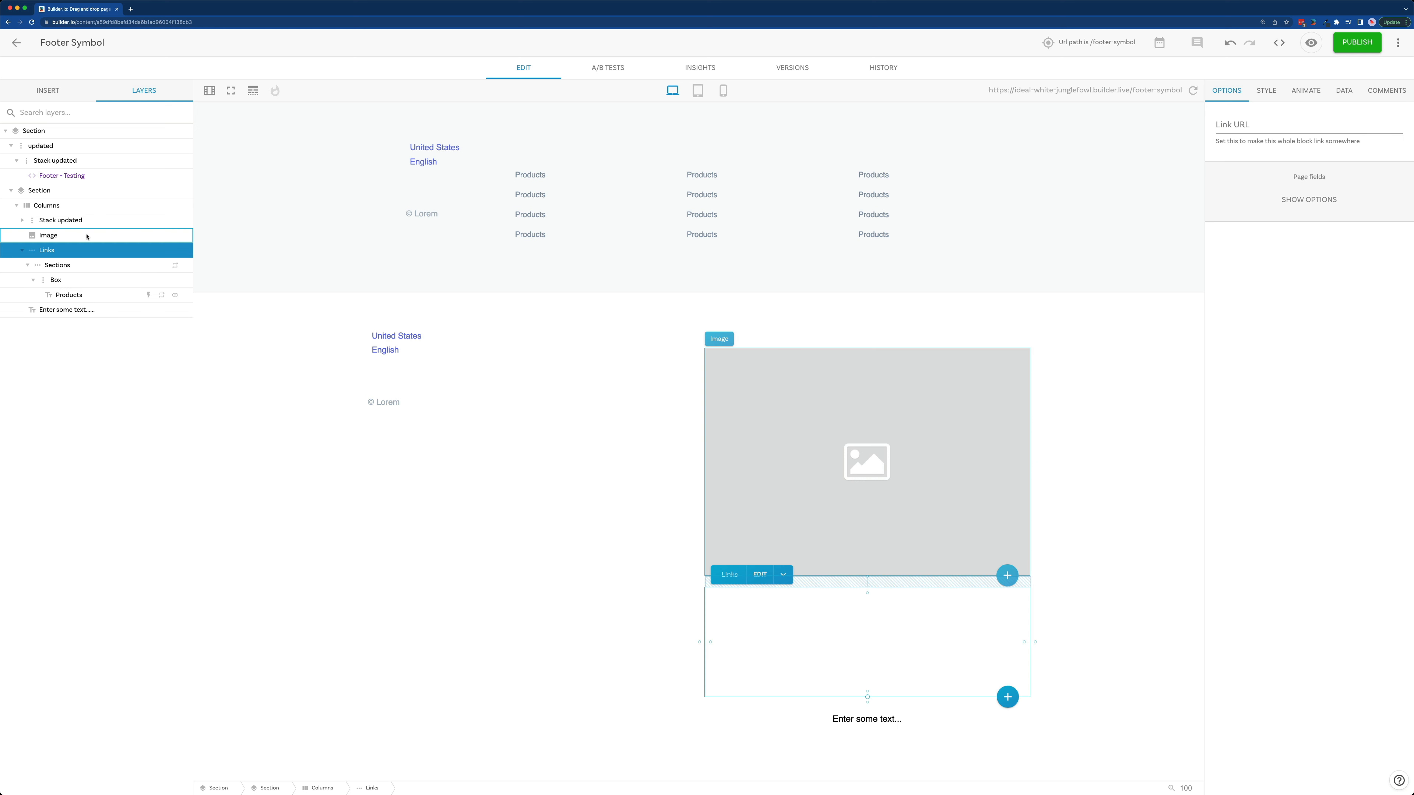
pyautogui.click(74, 236)
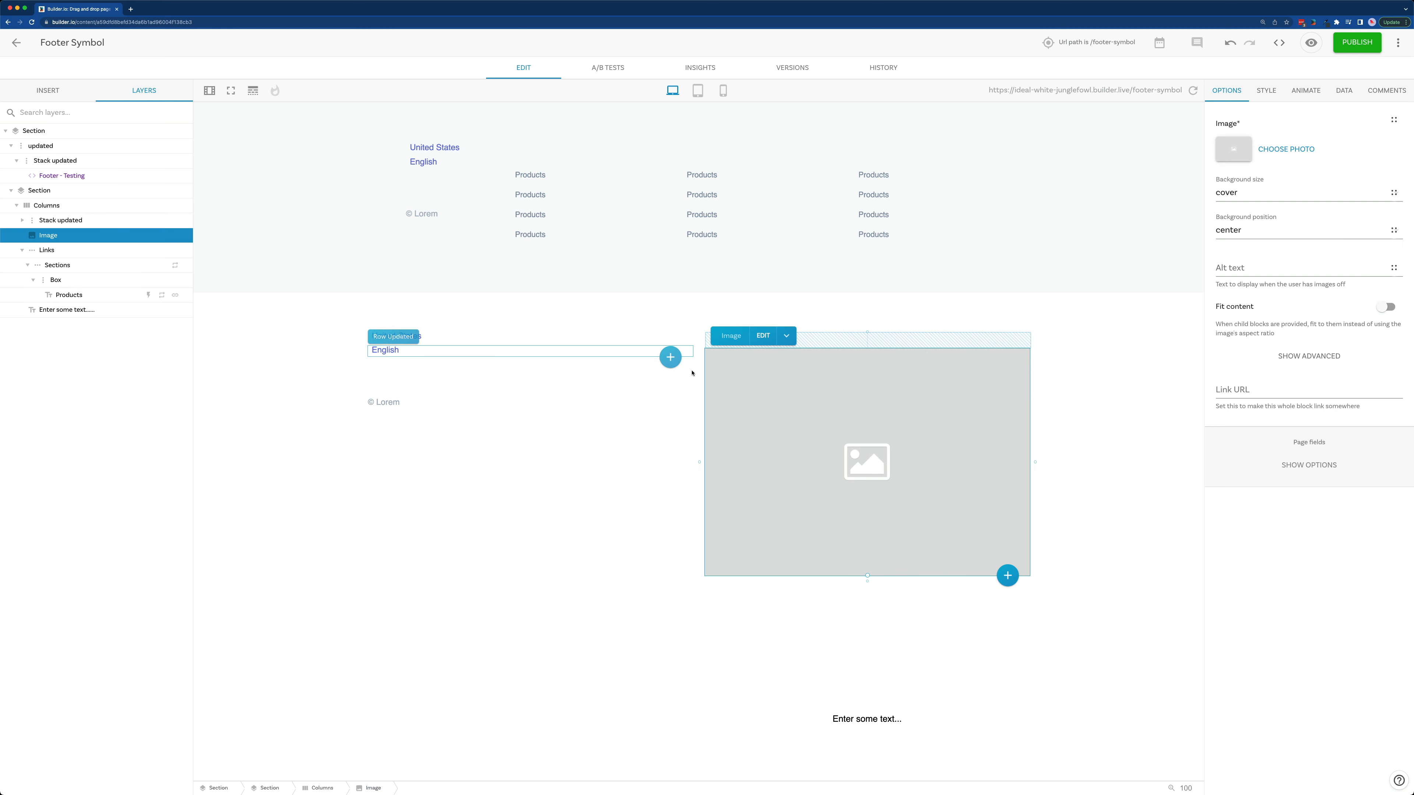
pyautogui.press('Delete')
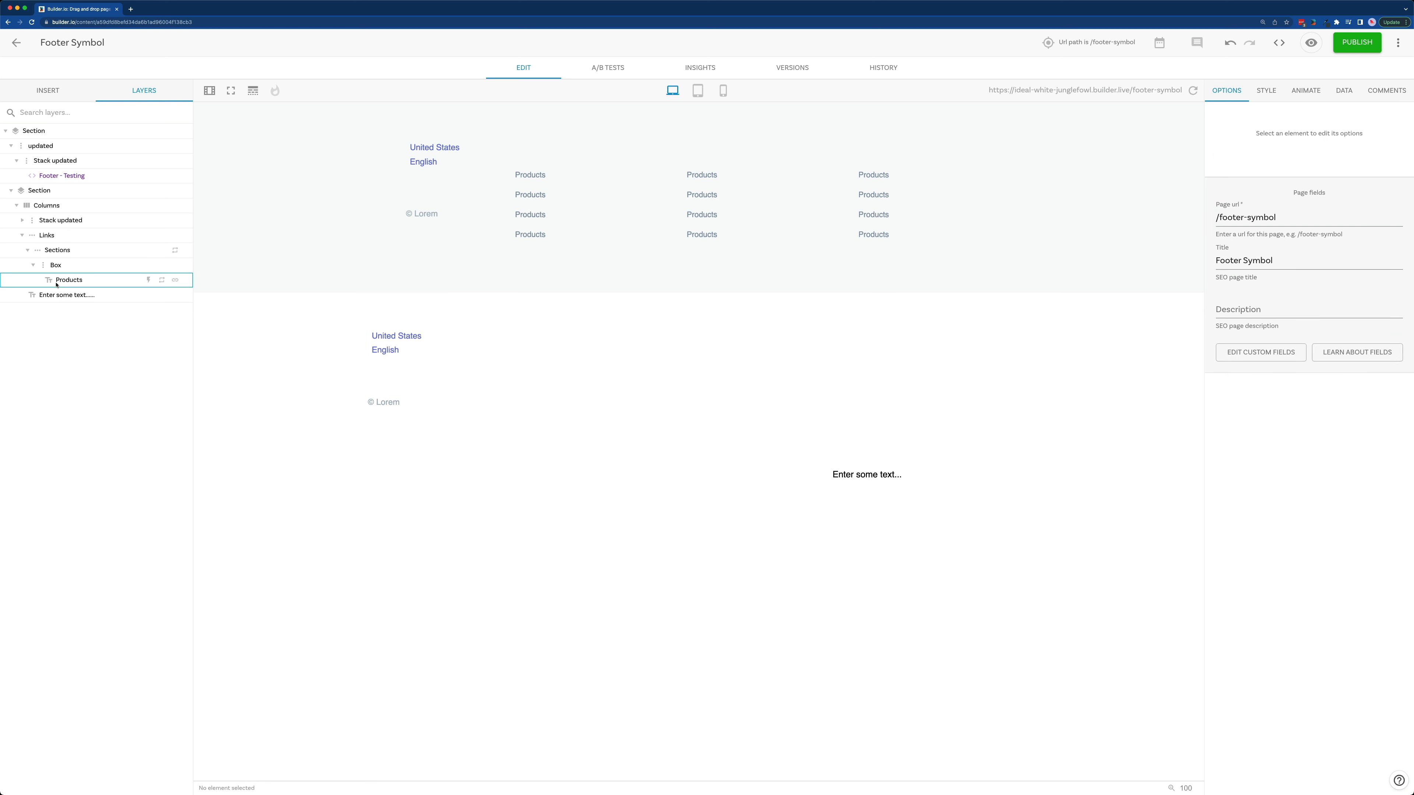
pyautogui.click(66, 294)
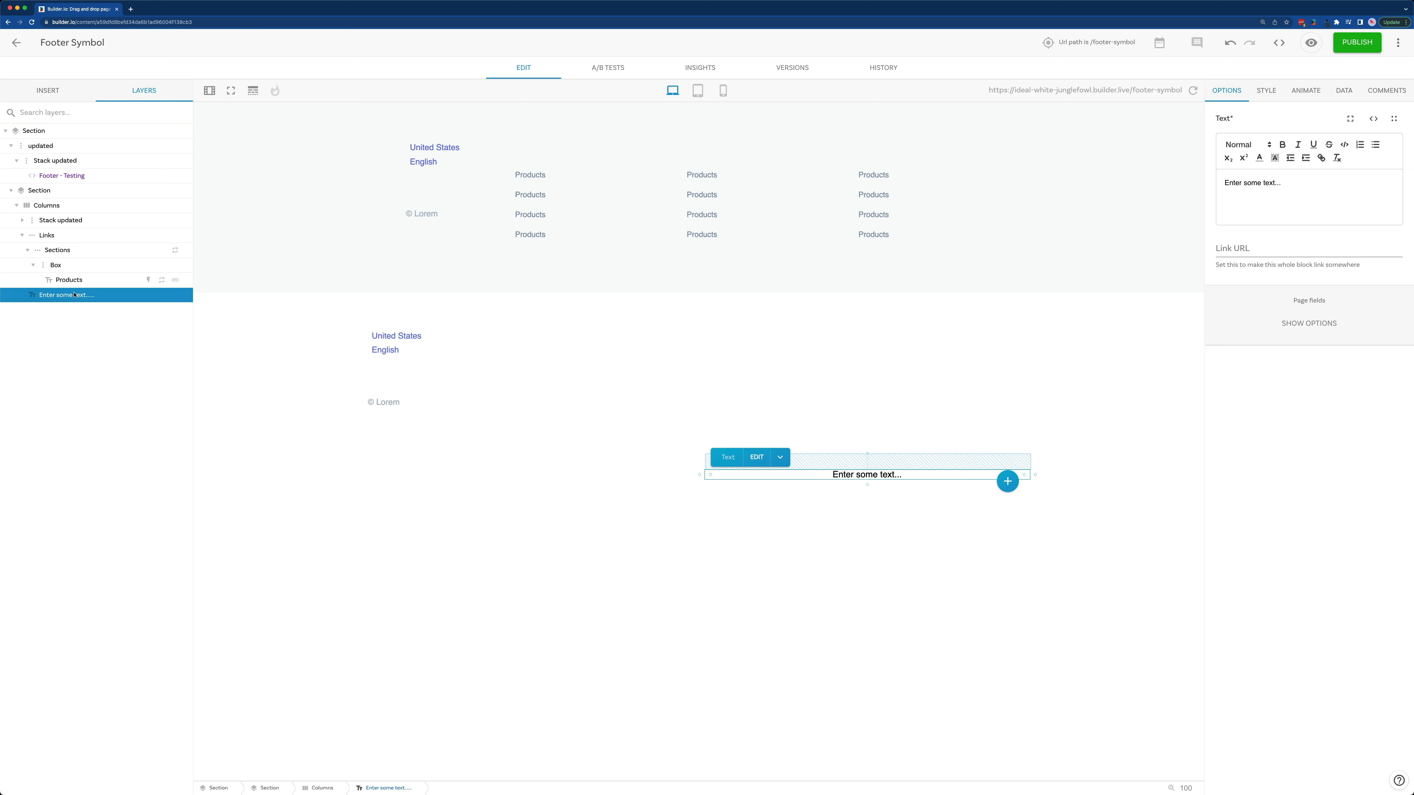
pyautogui.press('Delete')
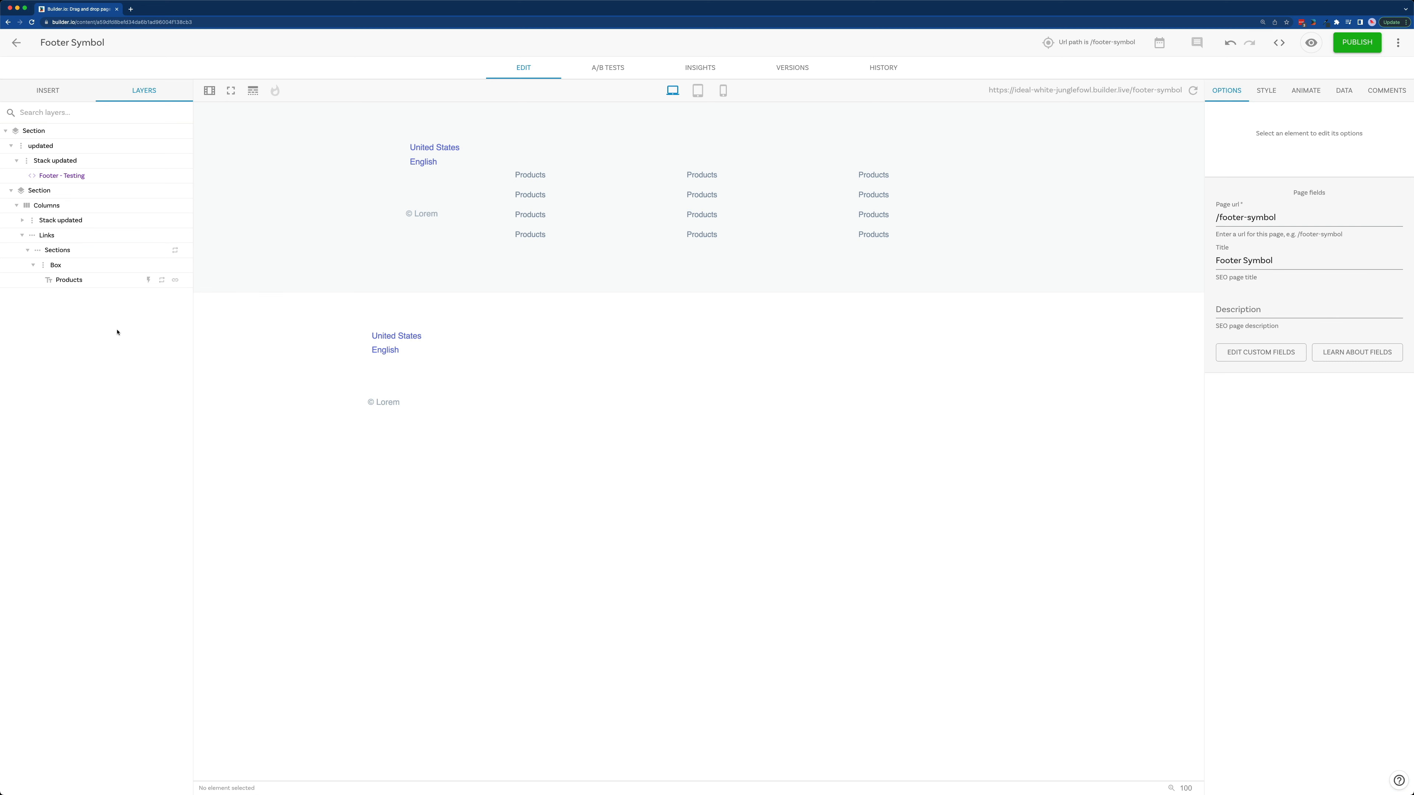
# Step: Inspect the data settings of the Sections layer inside Links, checking which list it repeats for
pyautogui.click(97, 238)
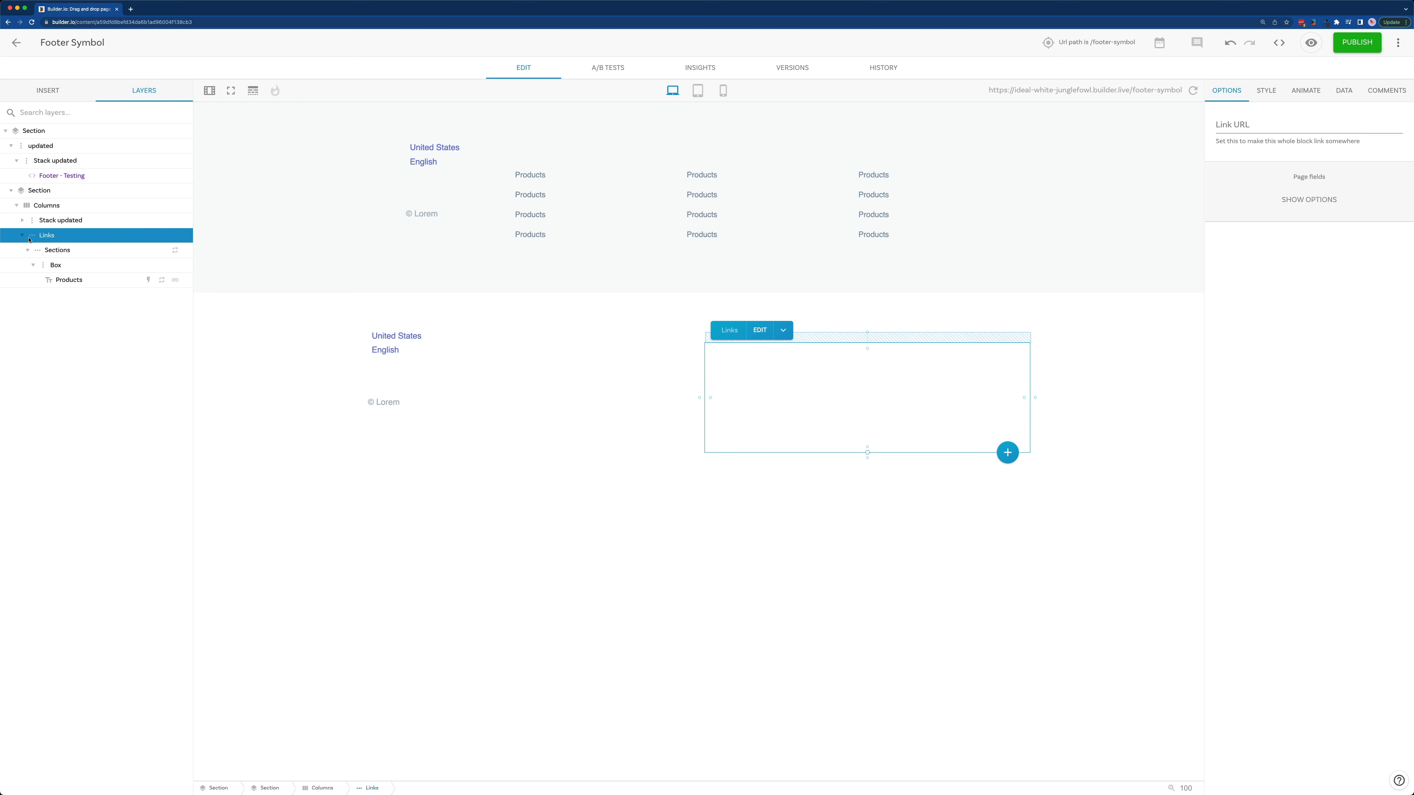
pyautogui.click(80, 252)
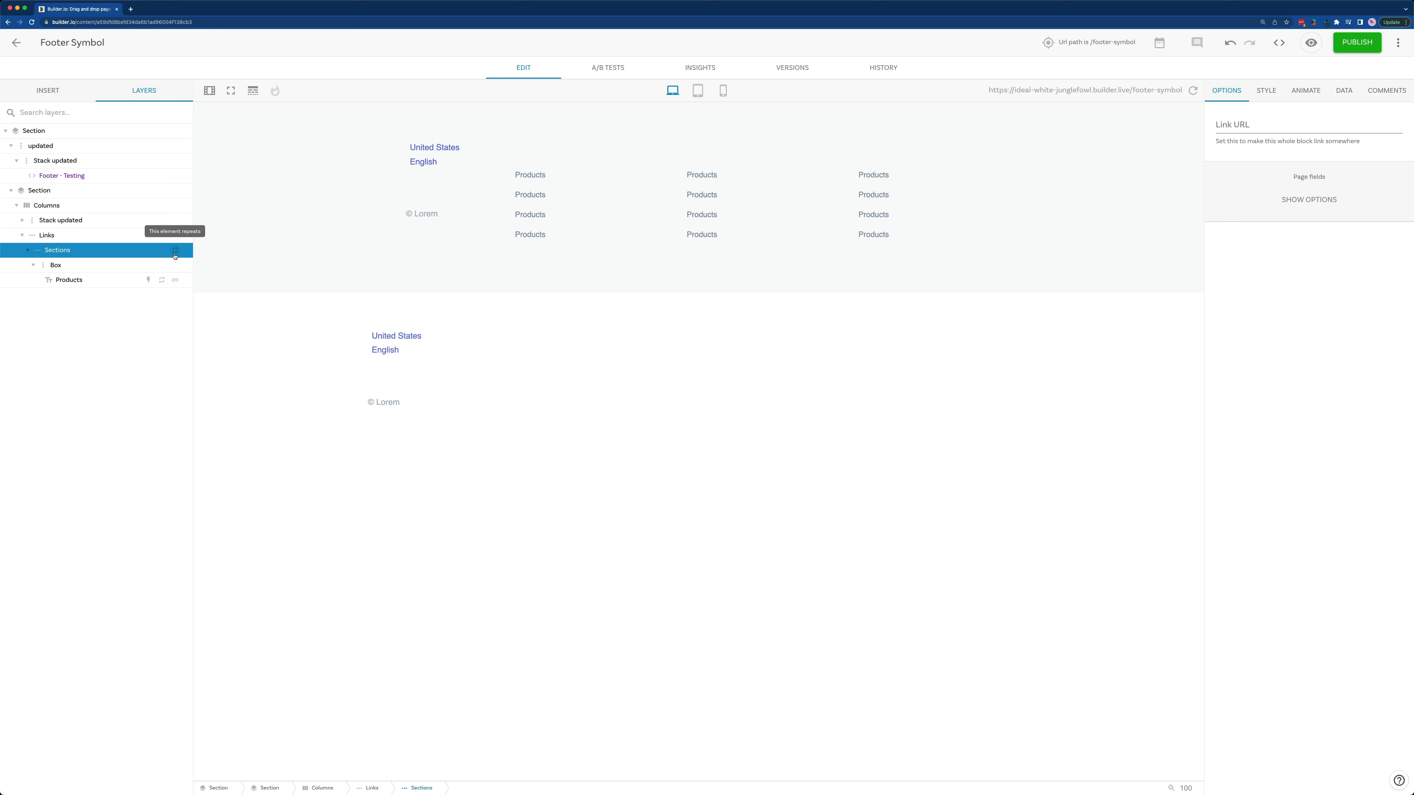
pyautogui.click(1344, 91)
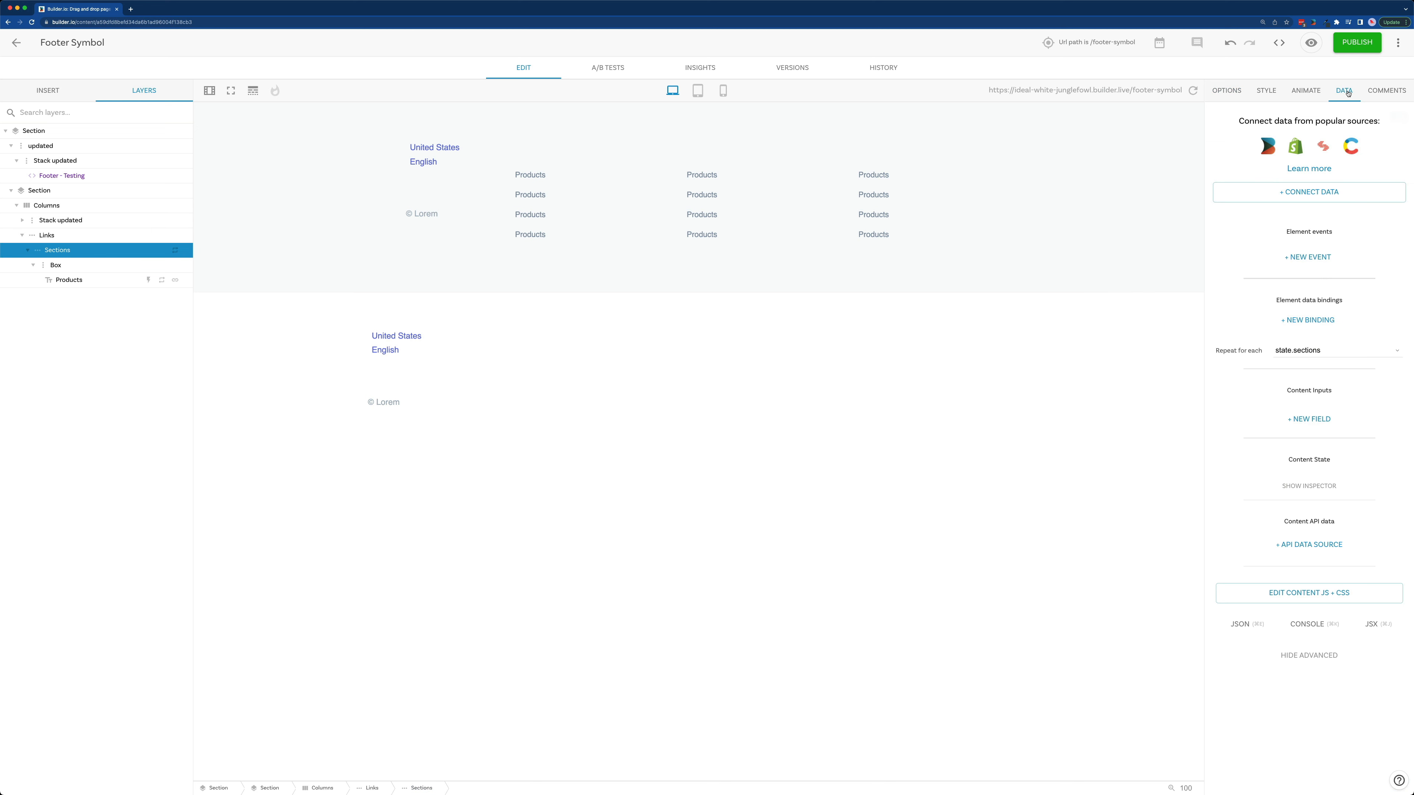
pyautogui.tripleClick(1338, 346)
pyautogui.click(681, 486)
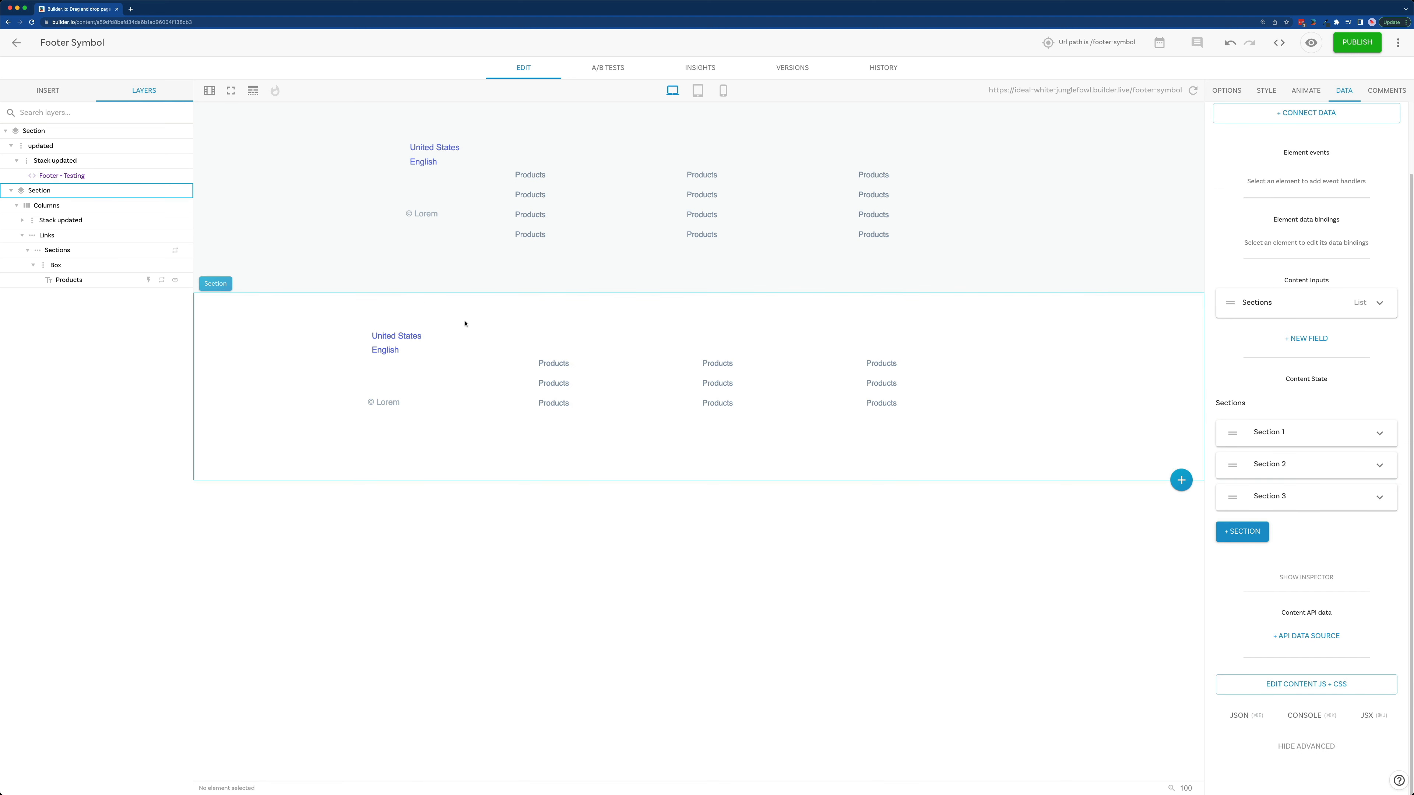
pyautogui.click(57, 191)
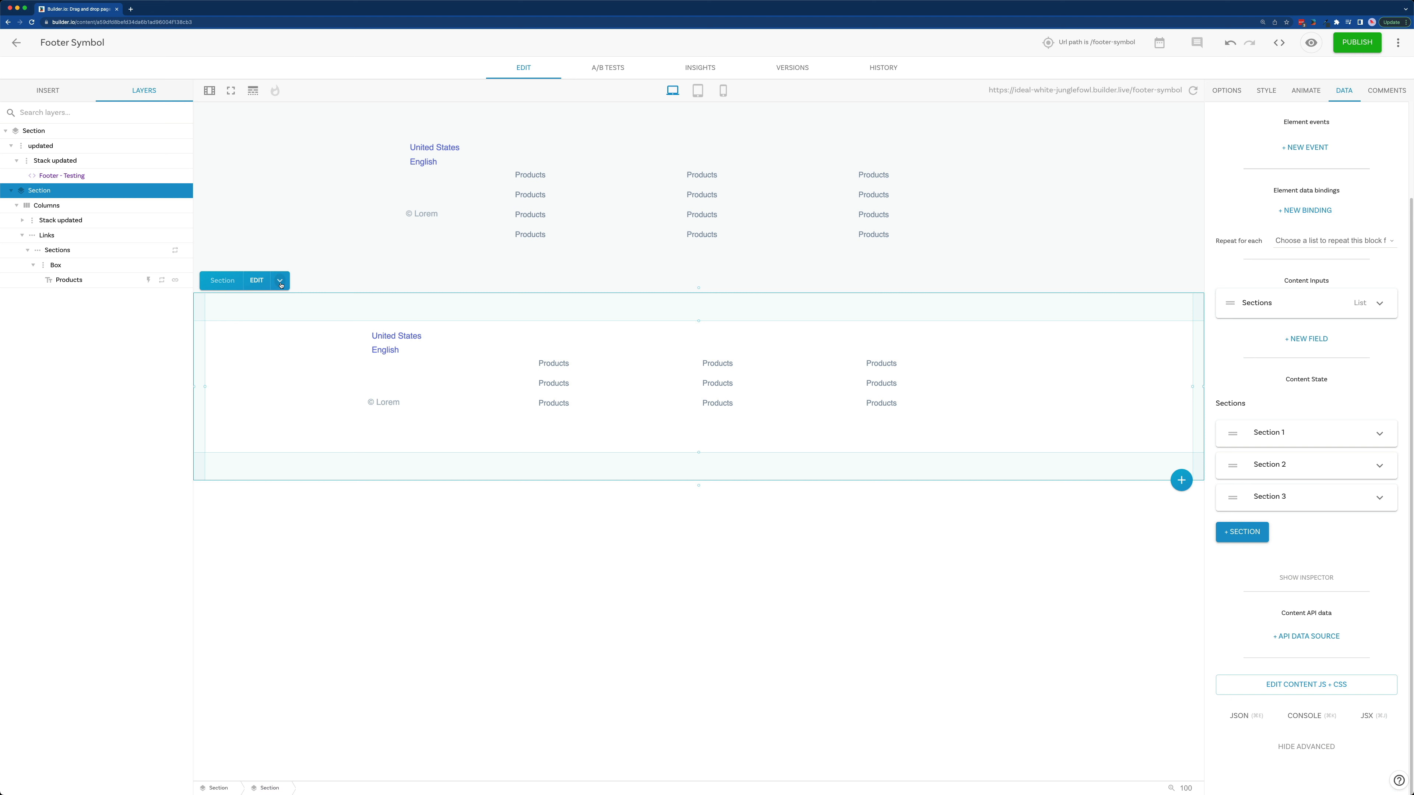
pyautogui.rightClick(135, 196)
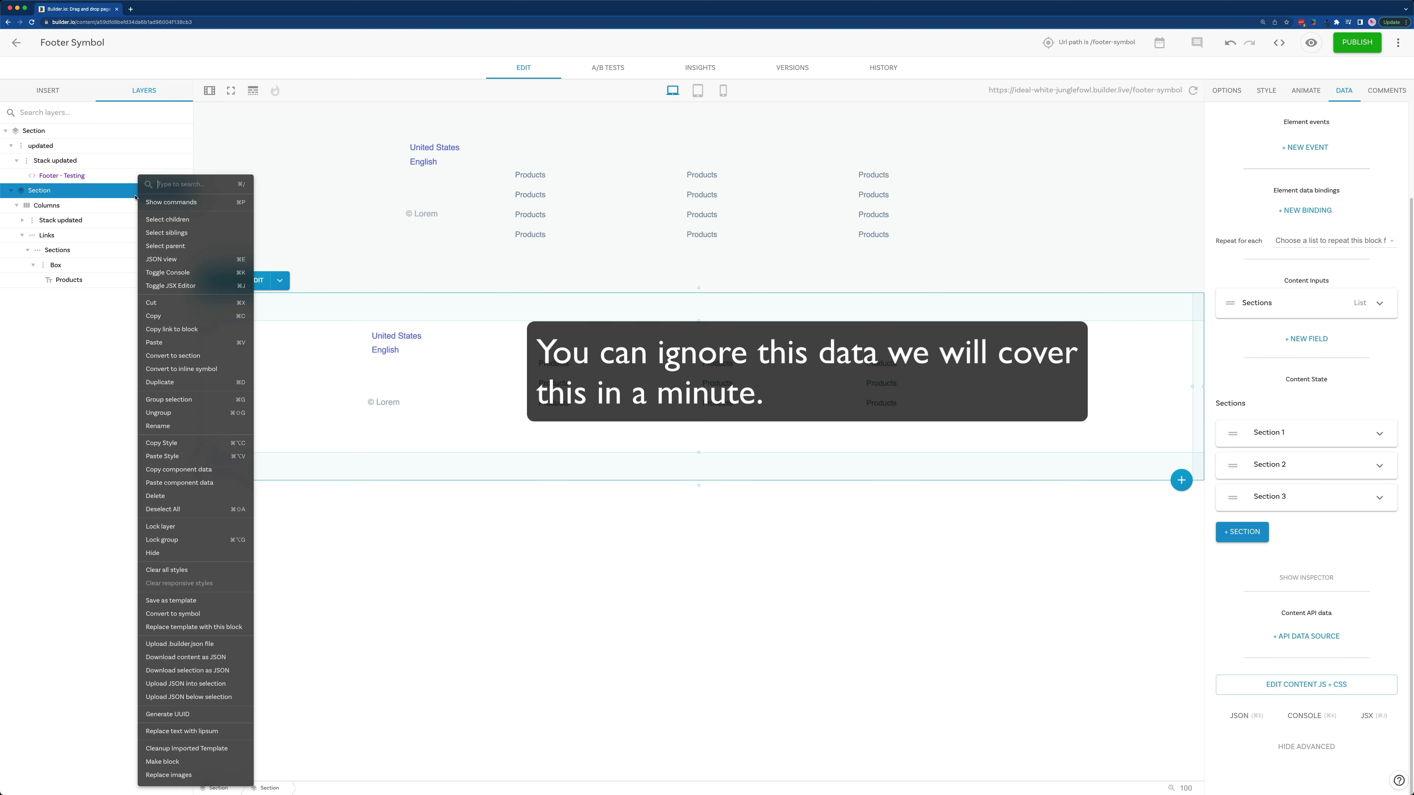
pyautogui.write('sy')
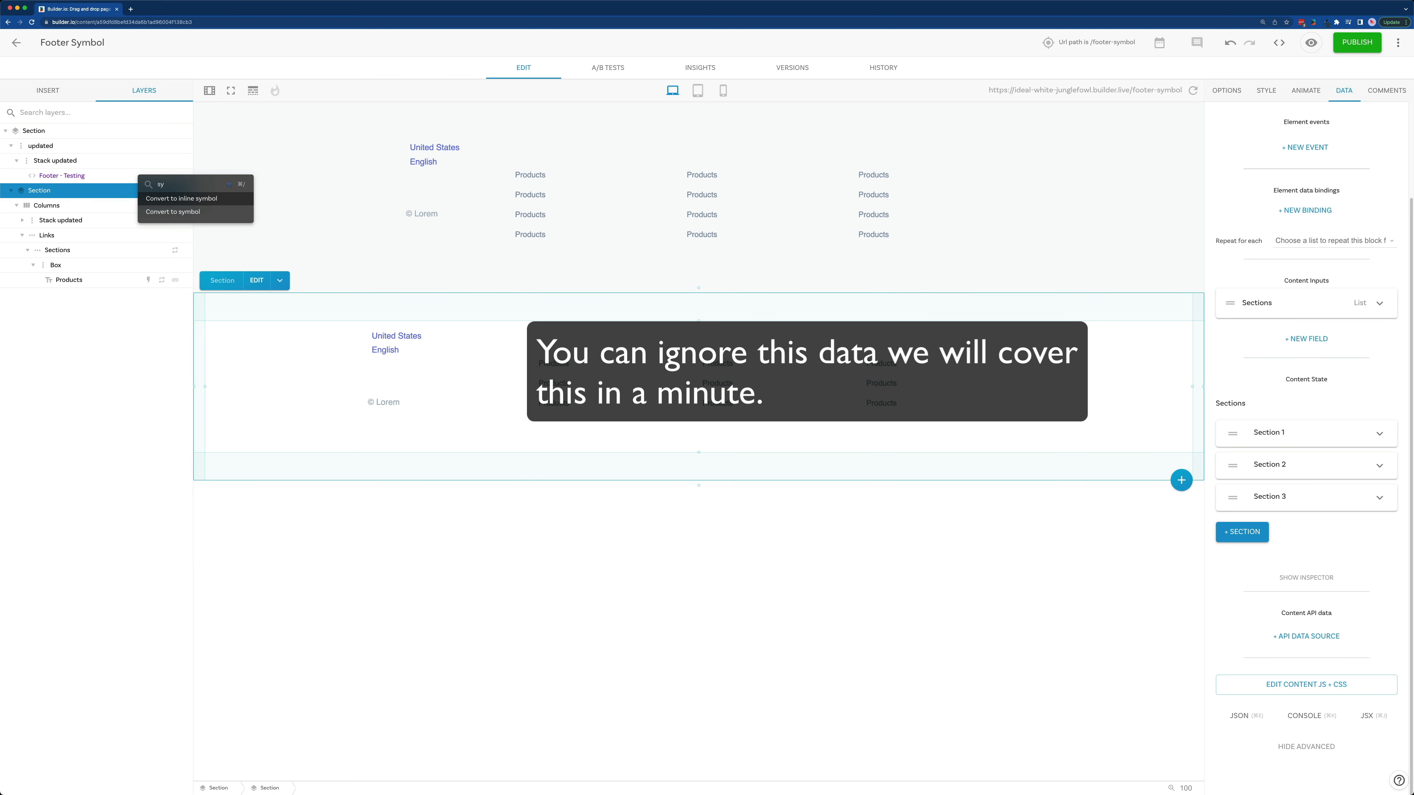
pyautogui.press('Down')
pyautogui.press('Return')
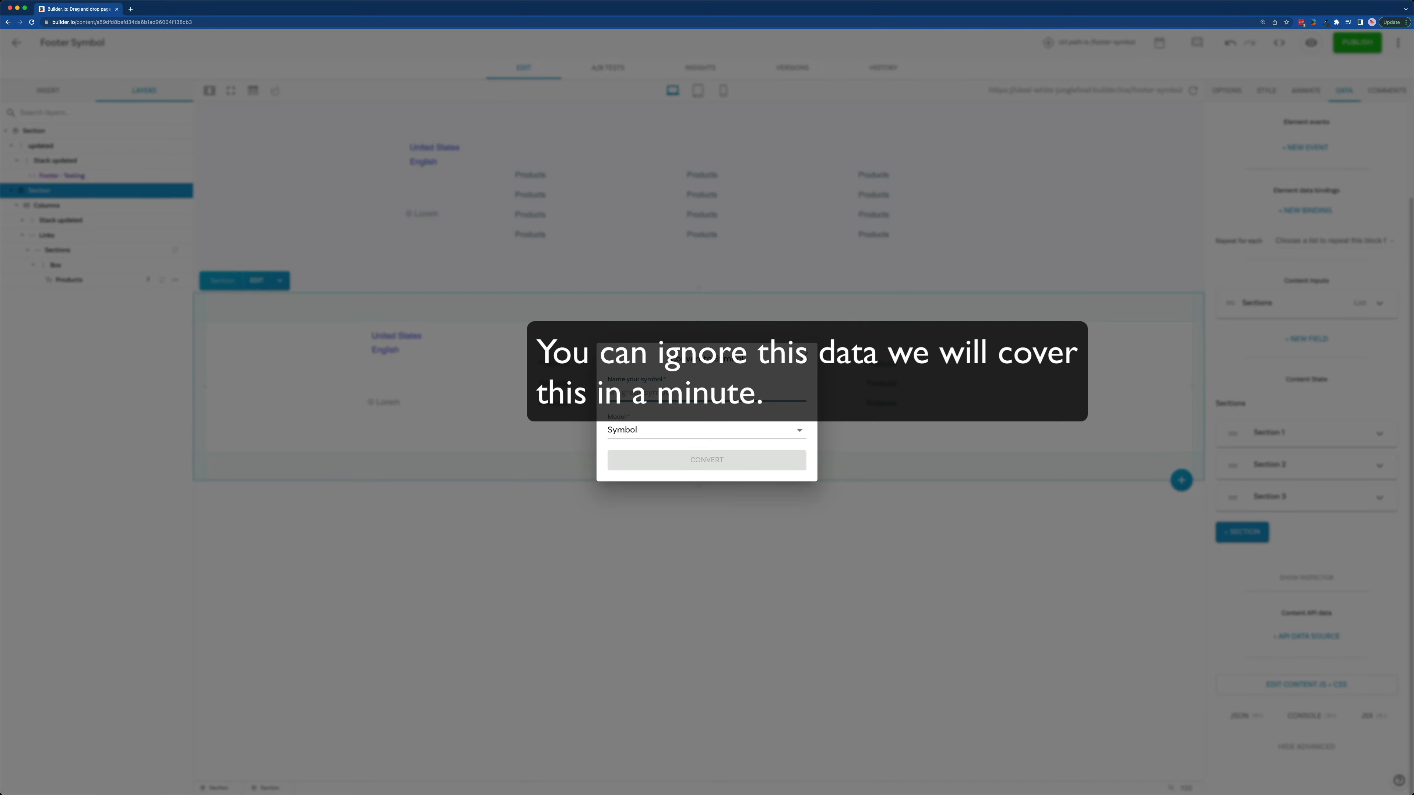
pyautogui.click(699, 307)
# Step: Convert the new section to a symbol named "footer-symbol" using the Symbol model
pyautogui.click(279, 280)
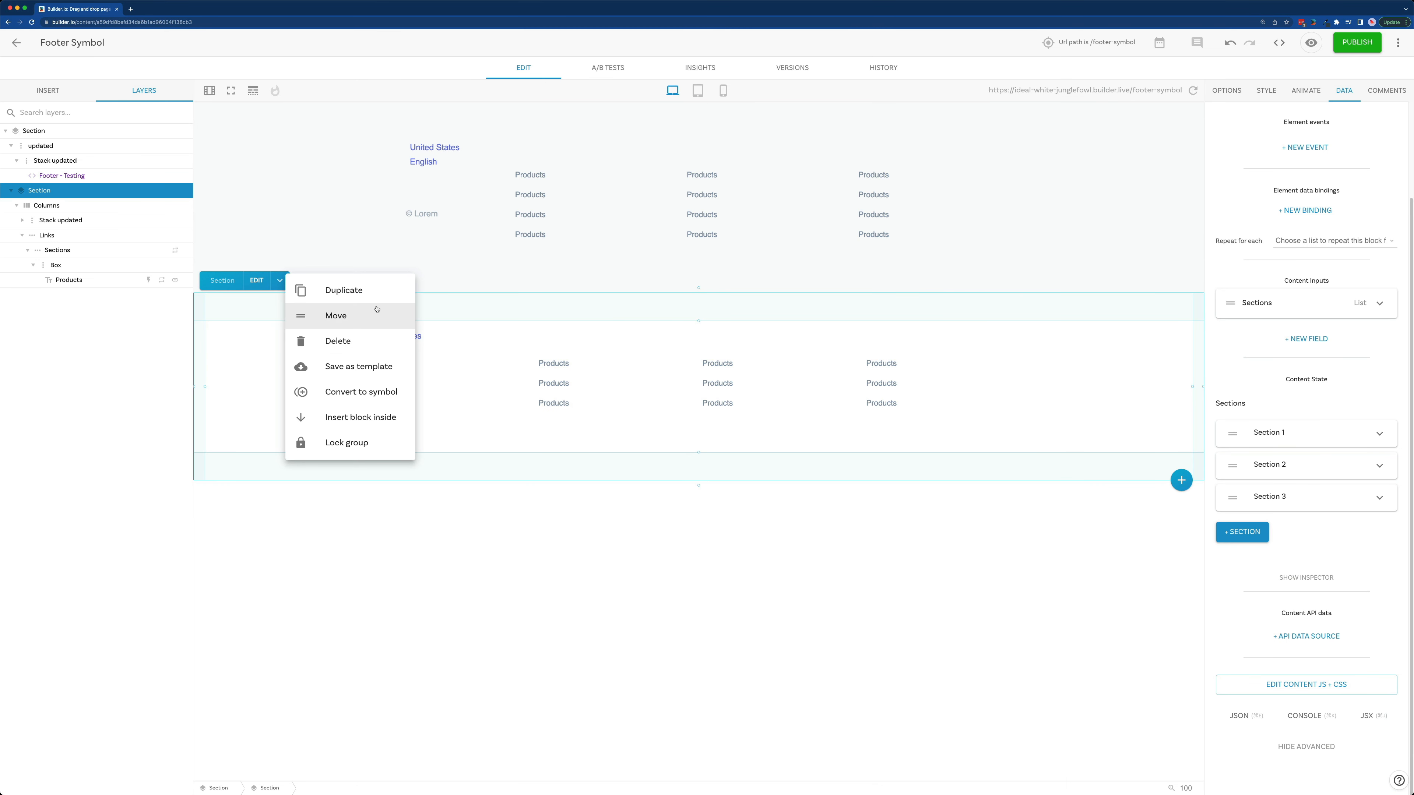
pyautogui.click(401, 392)
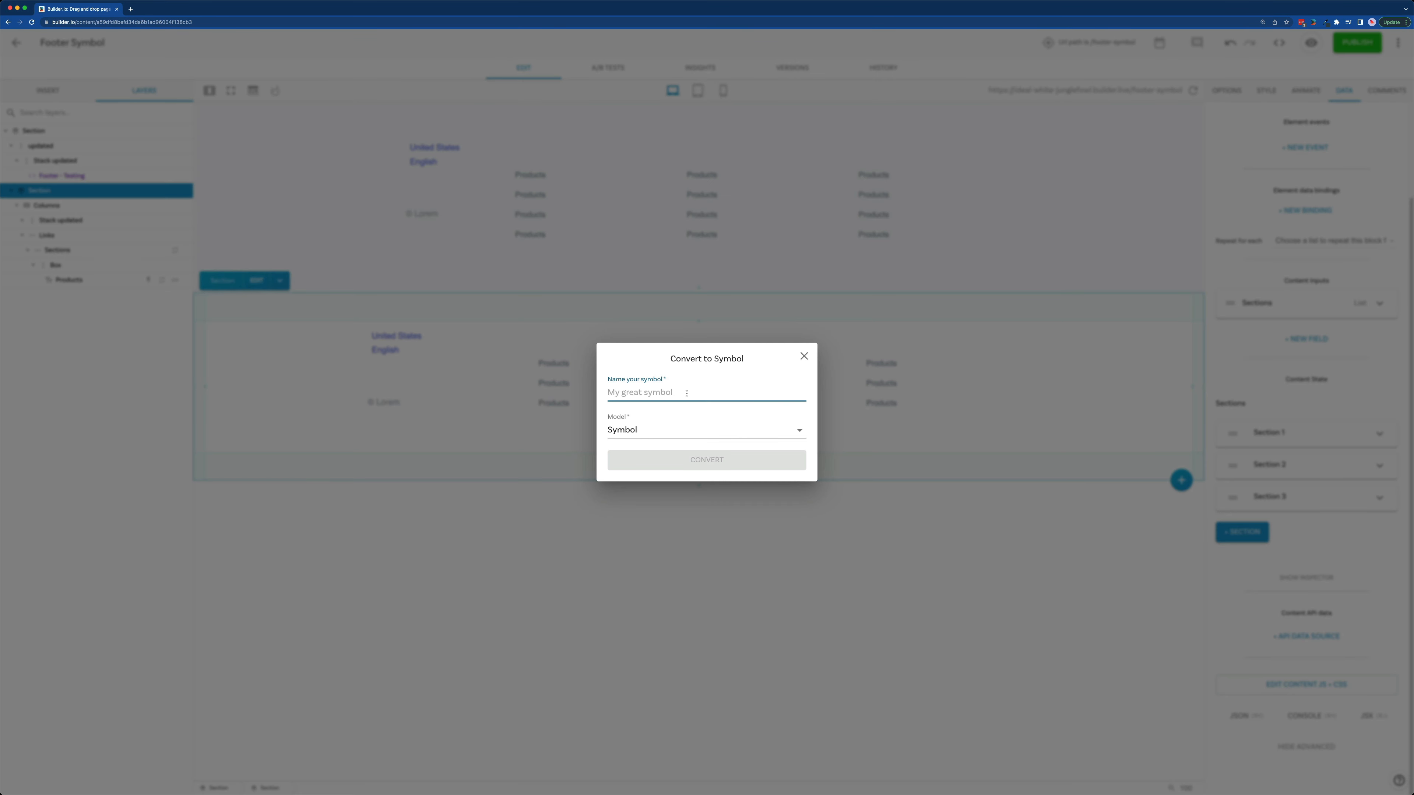
pyautogui.write('Footer Symbol')
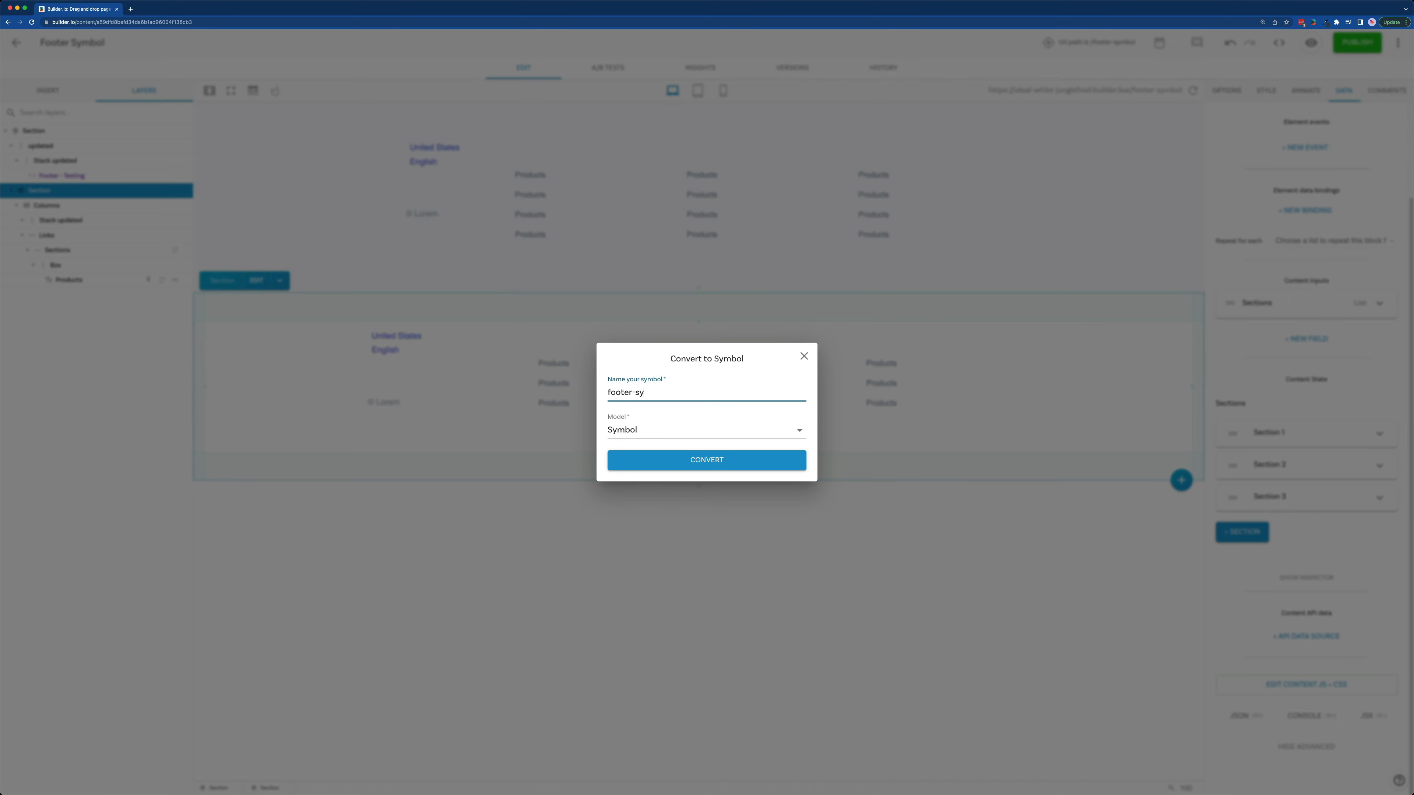
pyautogui.press('Return')
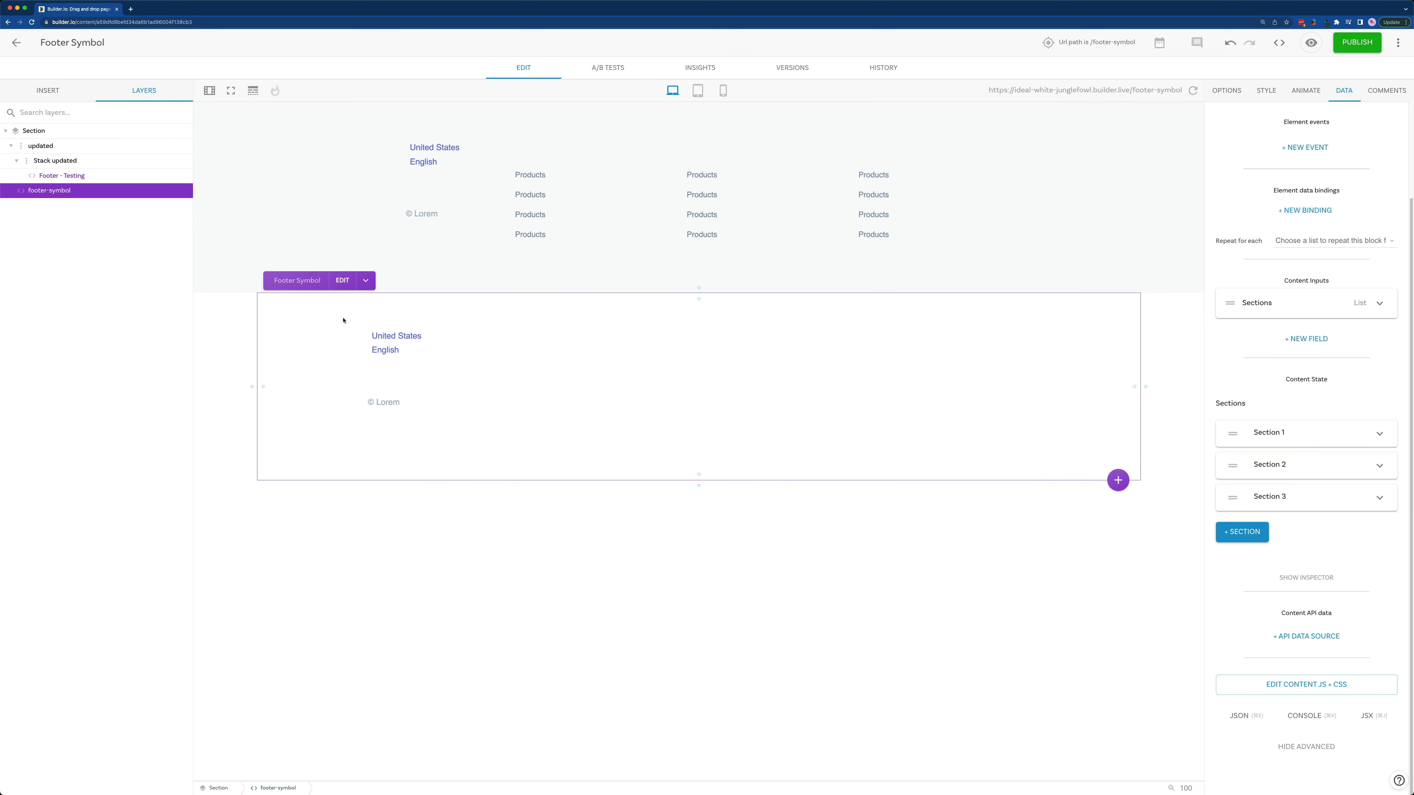
# Step: Open the footer-symbol symbol for editing and show the data settings of its Sections layer
pyautogui.click(341, 281)
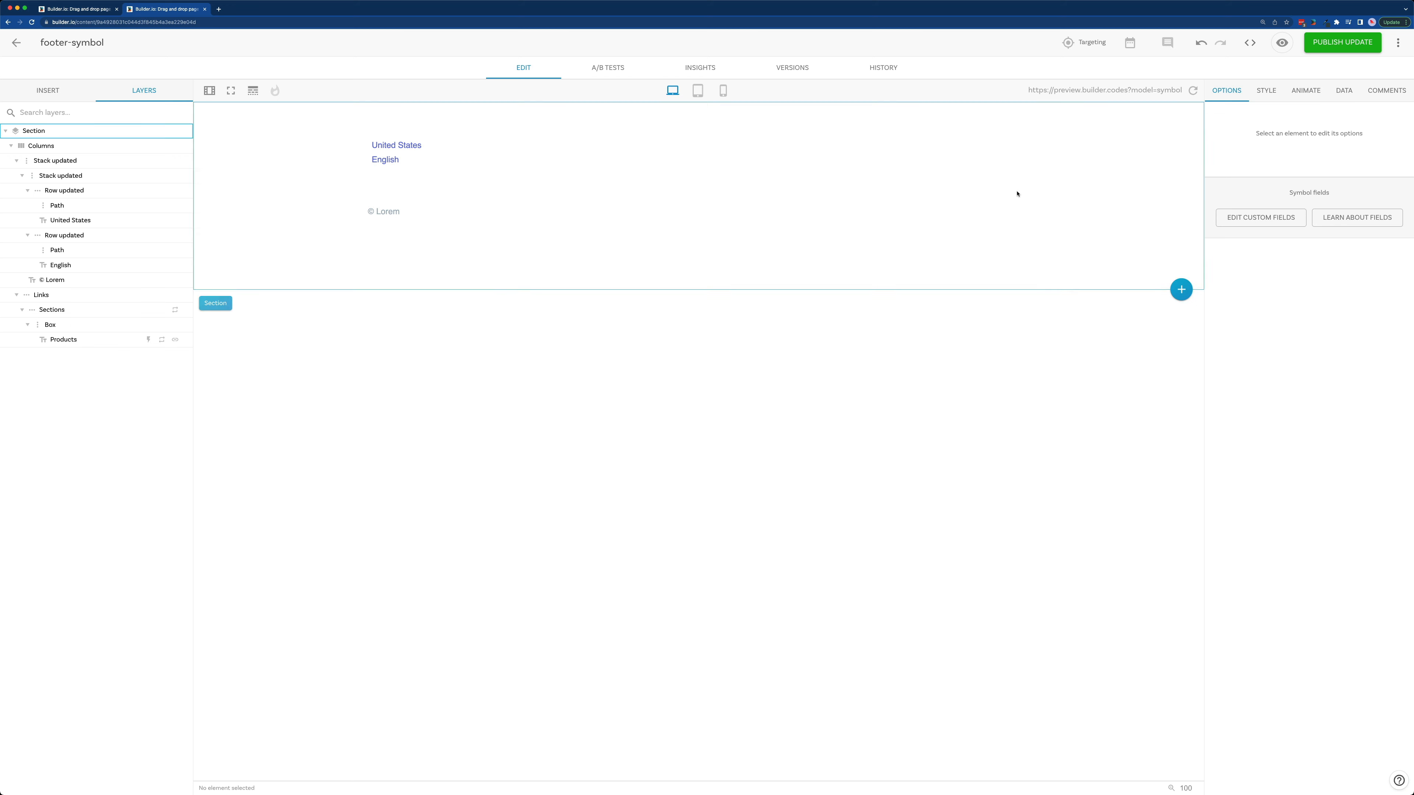
pyautogui.click(176, 311)
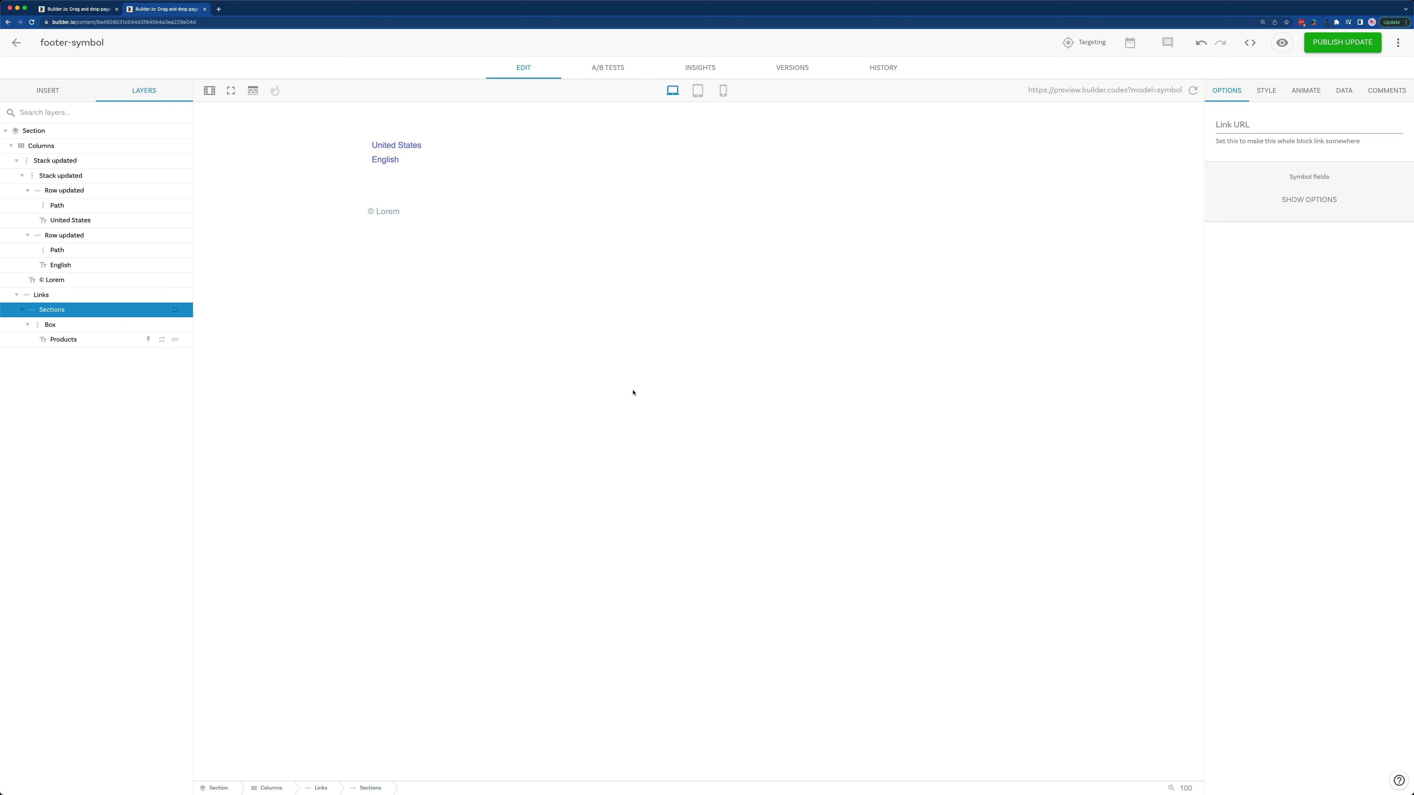
pyautogui.click(1344, 90)
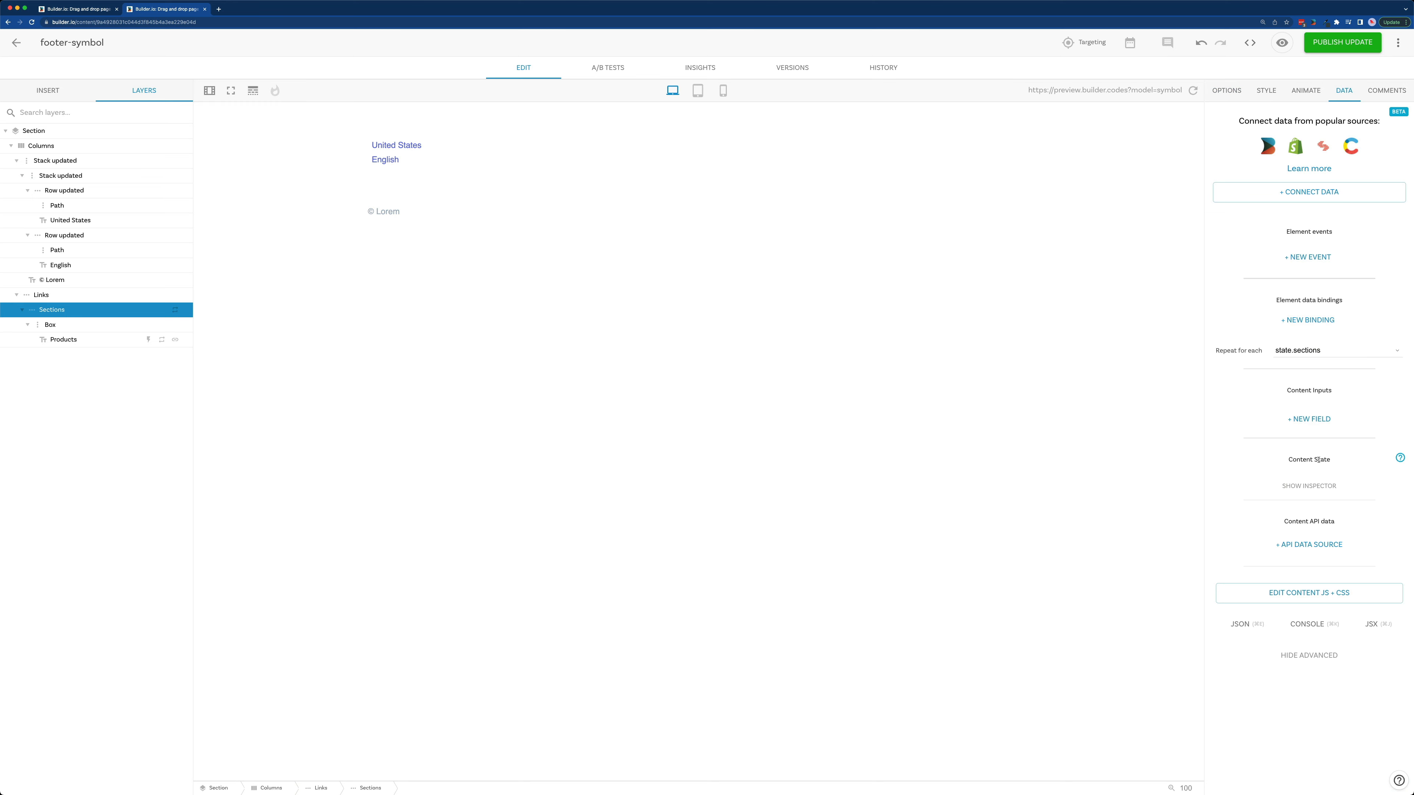
# Step: Add a content input named "sections" of type List and make it required
pyautogui.click(1316, 423)
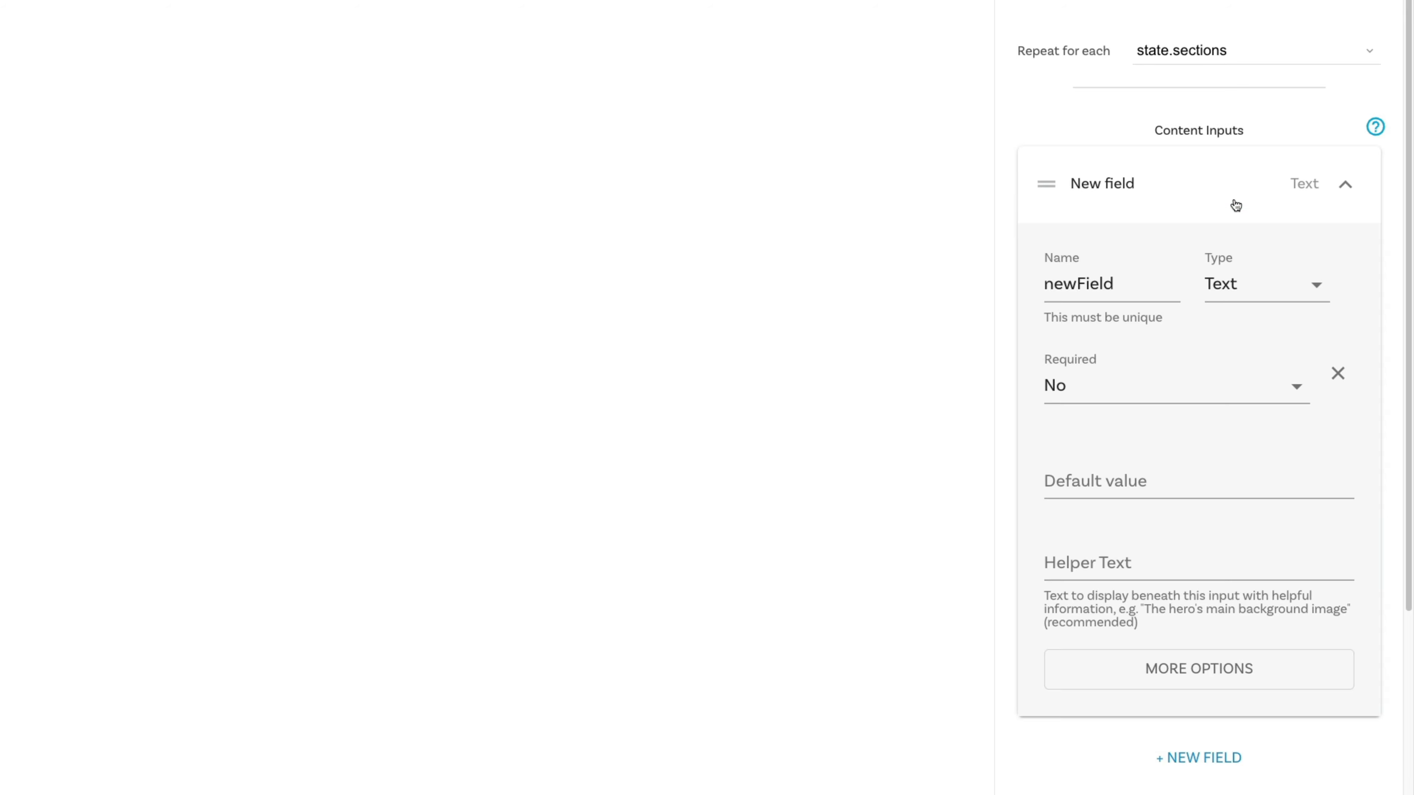
pyautogui.doubleClick(1149, 284)
pyautogui.write('sections')
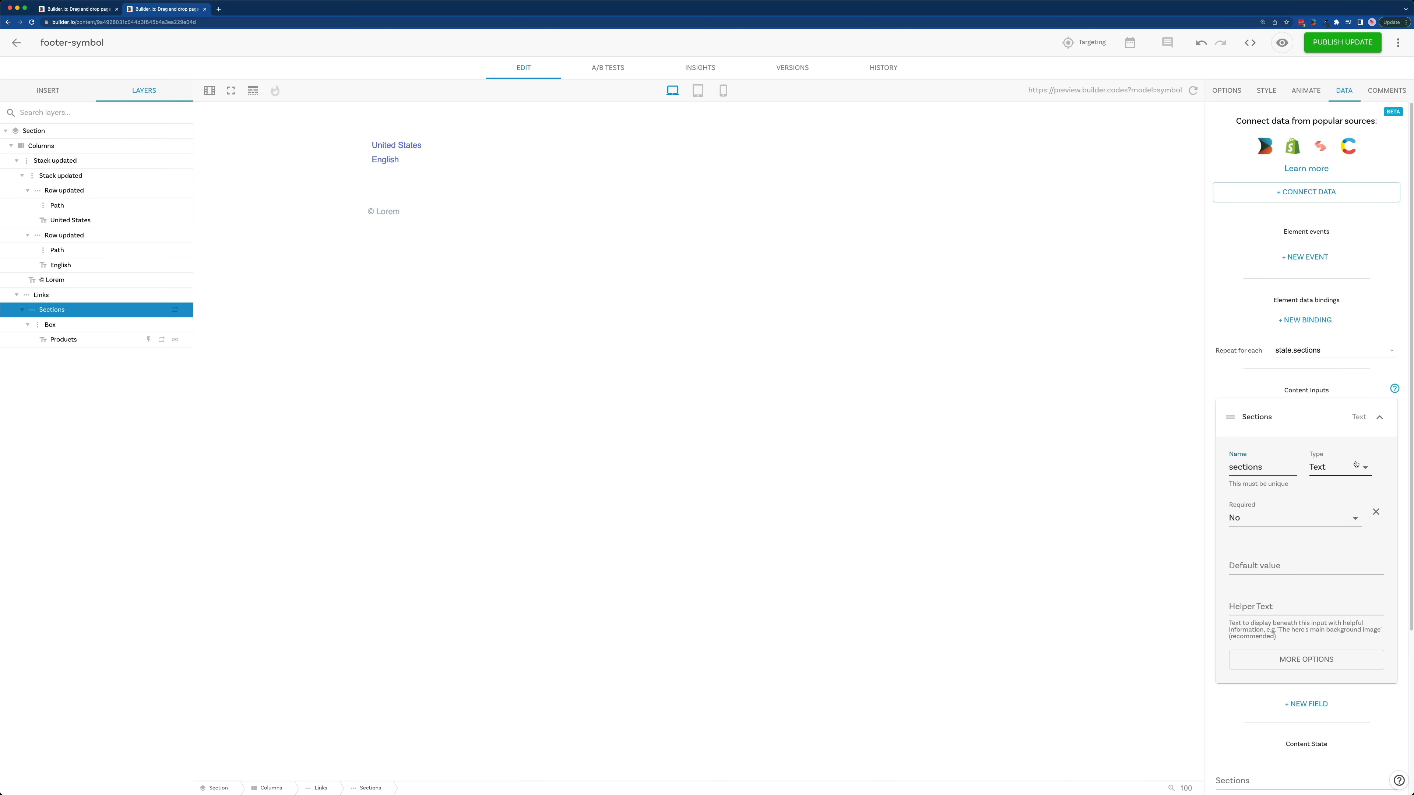
pyautogui.click(1355, 464)
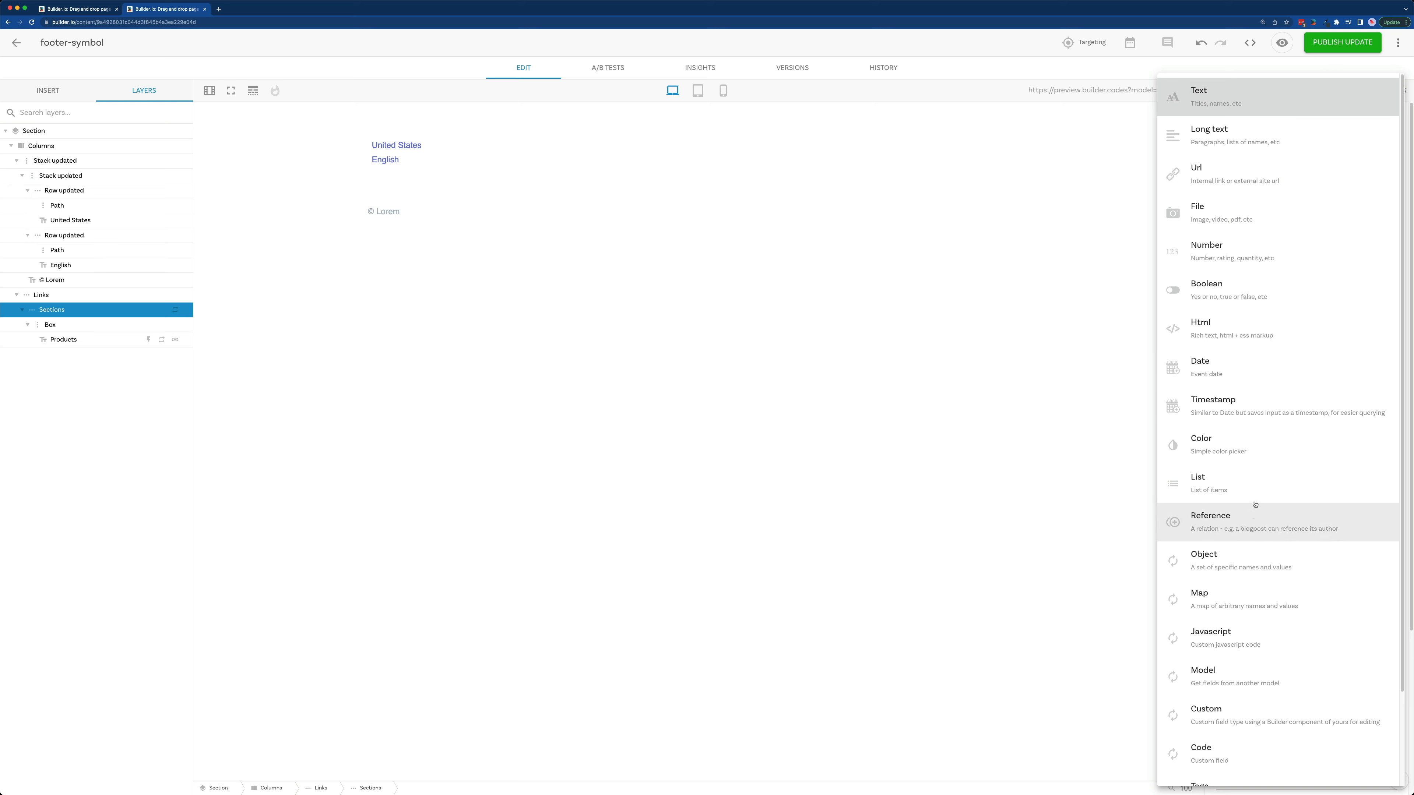
pyautogui.click(1320, 527)
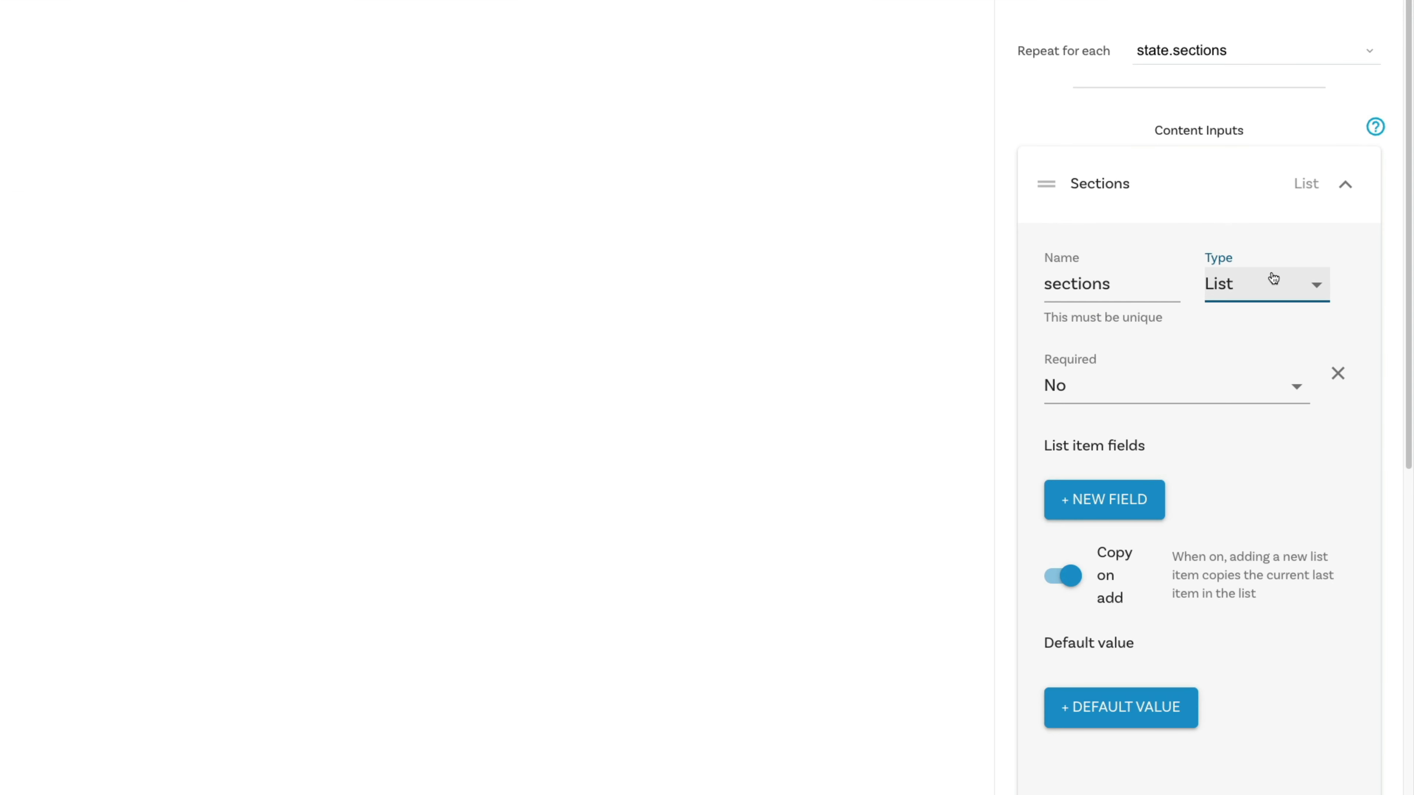
pyautogui.click(1236, 392)
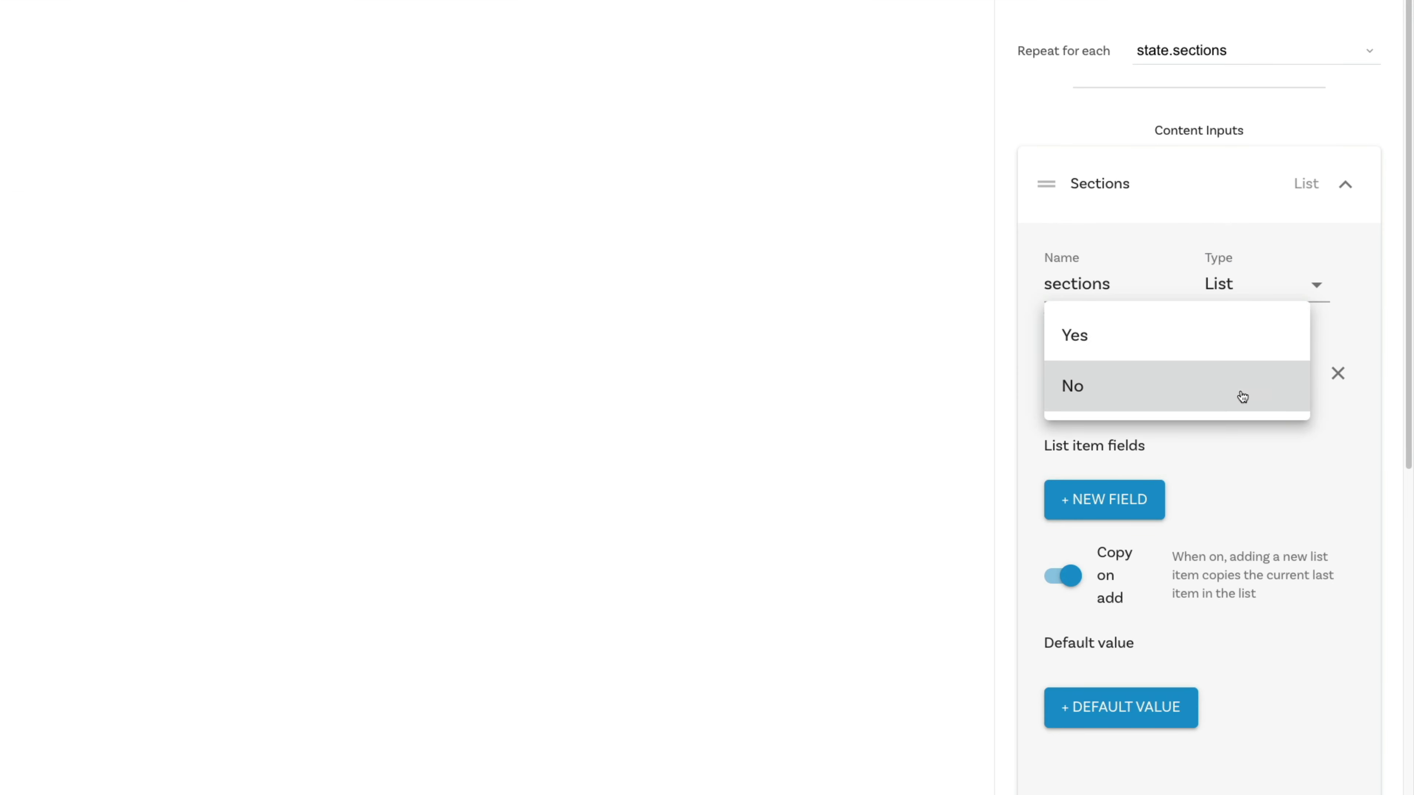
pyautogui.click(1170, 350)
# Step: Add a required list item field named "links" of type List to the sections input
pyautogui.scroll(-3, 1202, 378)
pyautogui.click(1140, 300)
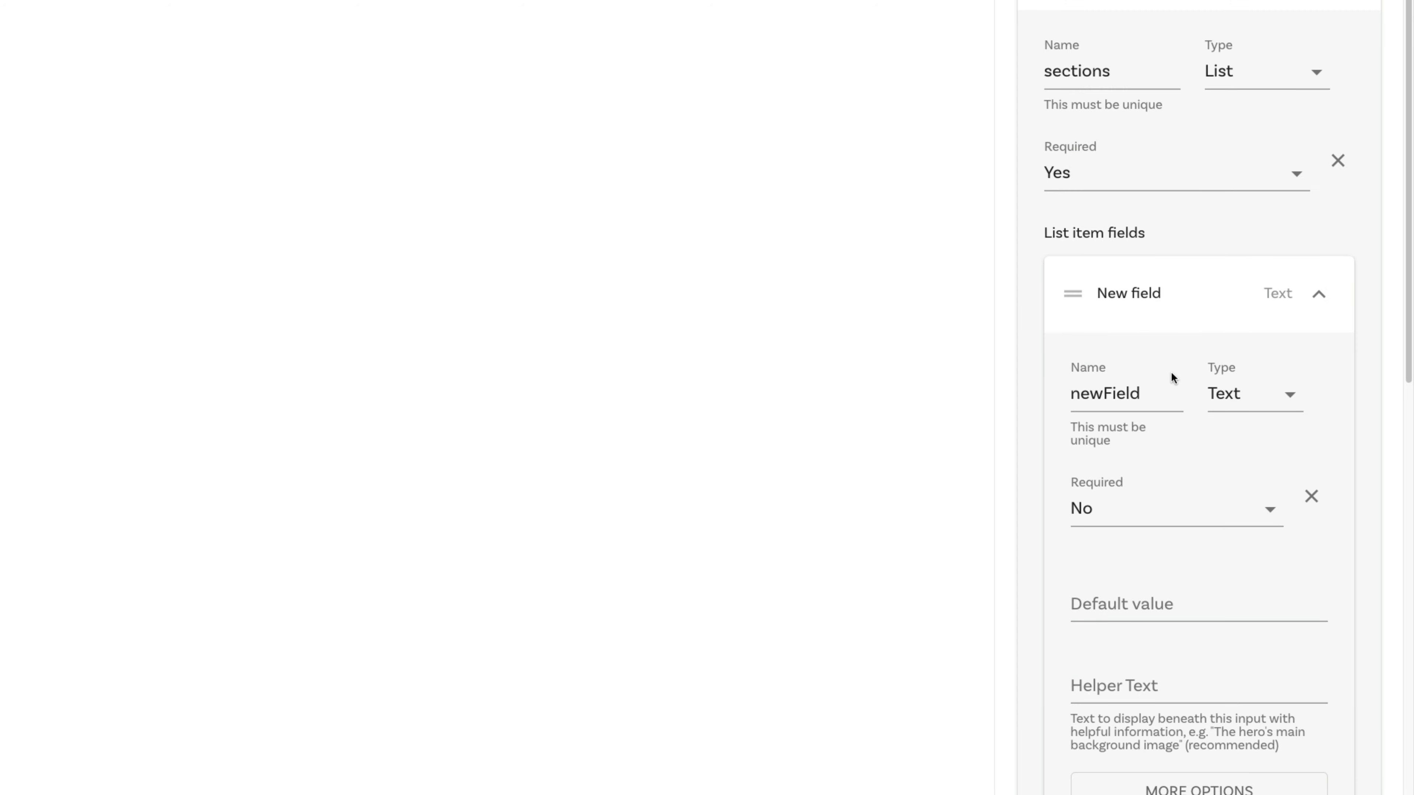
pyautogui.scroll(-2, 1170, 376)
pyautogui.doubleClick(1134, 250)
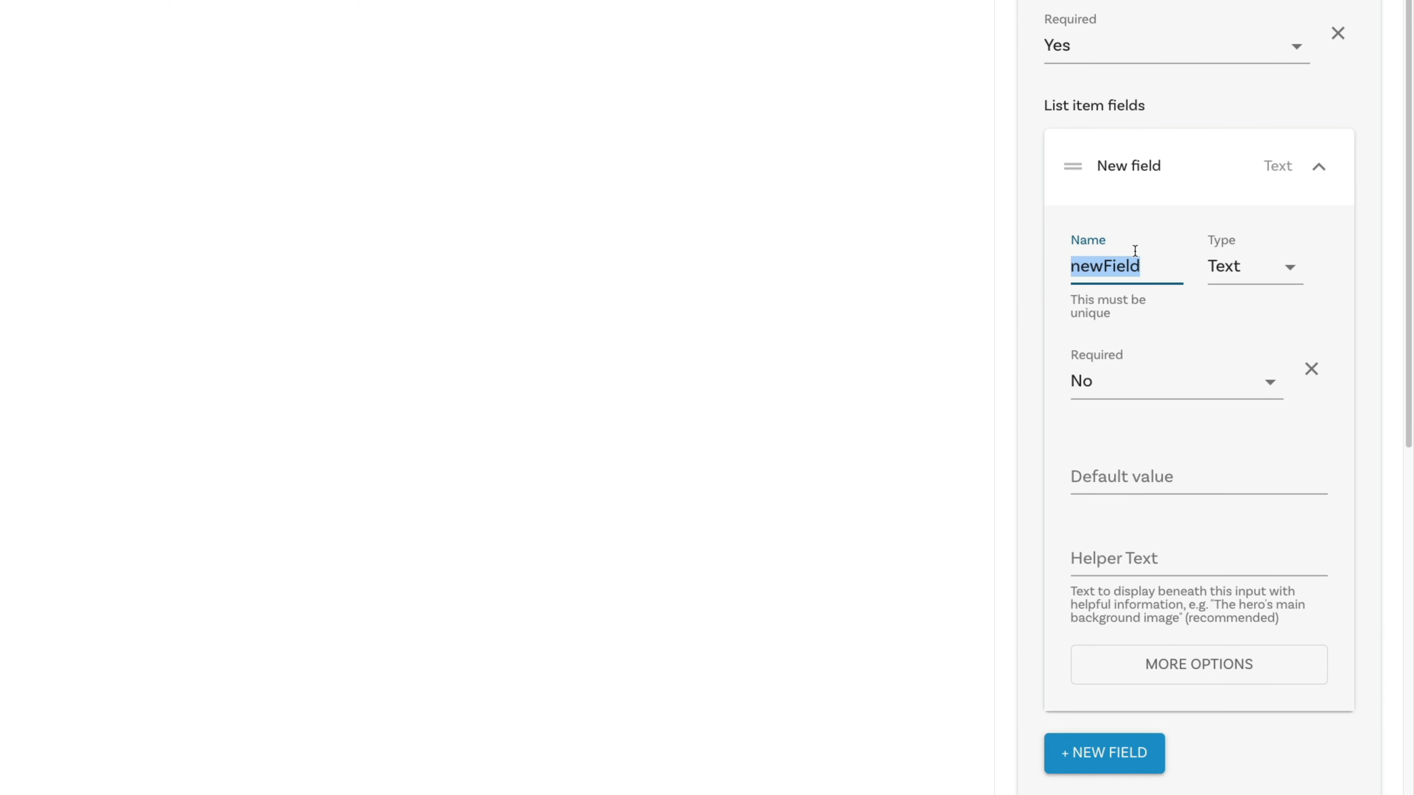
pyautogui.write('text')
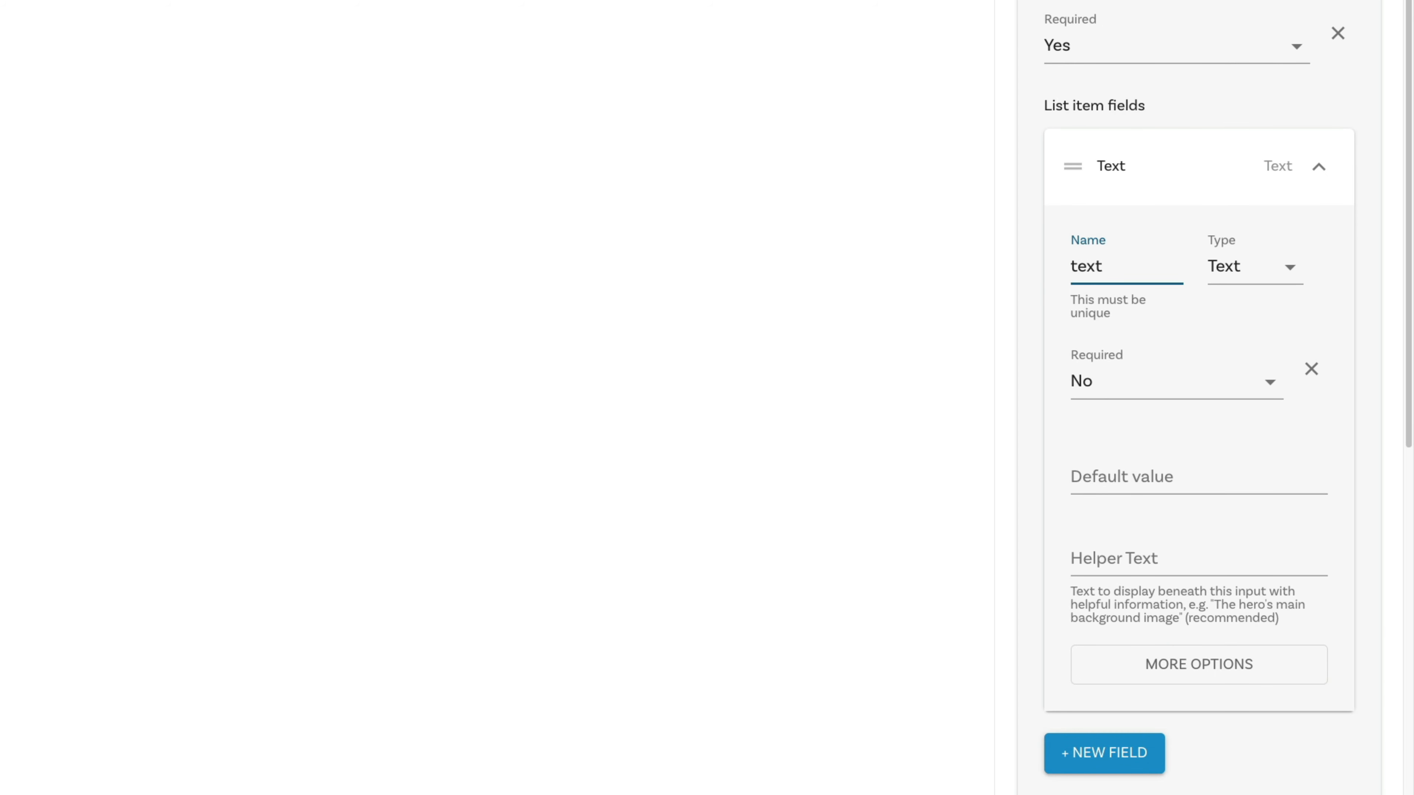
pyautogui.press('BackSpace')
pyautogui.press('BackSpace')
pyautogui.press('BackSpace')
pyautogui.press('BackSpace')
pyautogui.write('links')
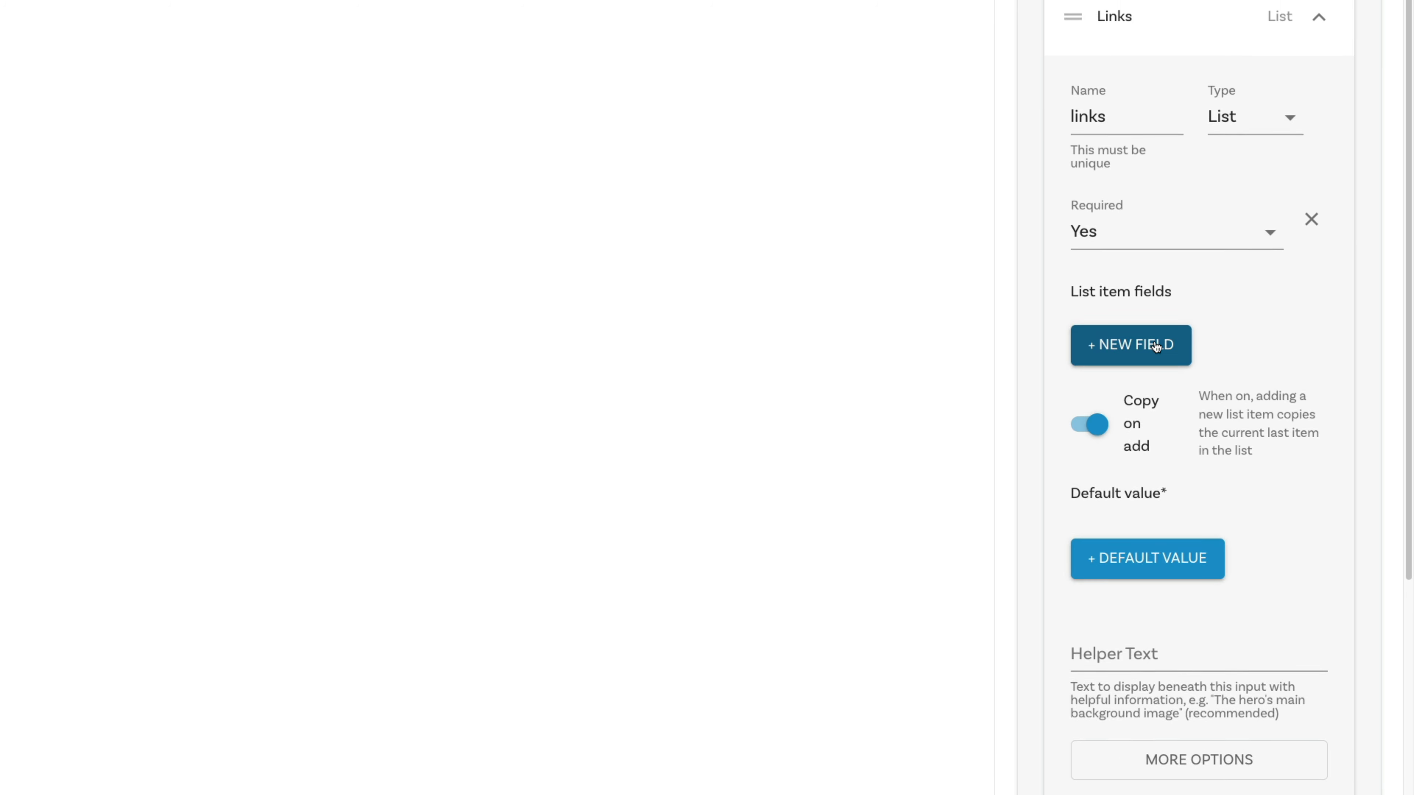
pyautogui.click(1156, 346)
# Step: Define a required Text item field named "text" inside links, with the default value "product"
pyautogui.scroll(-5, 1185, 390)
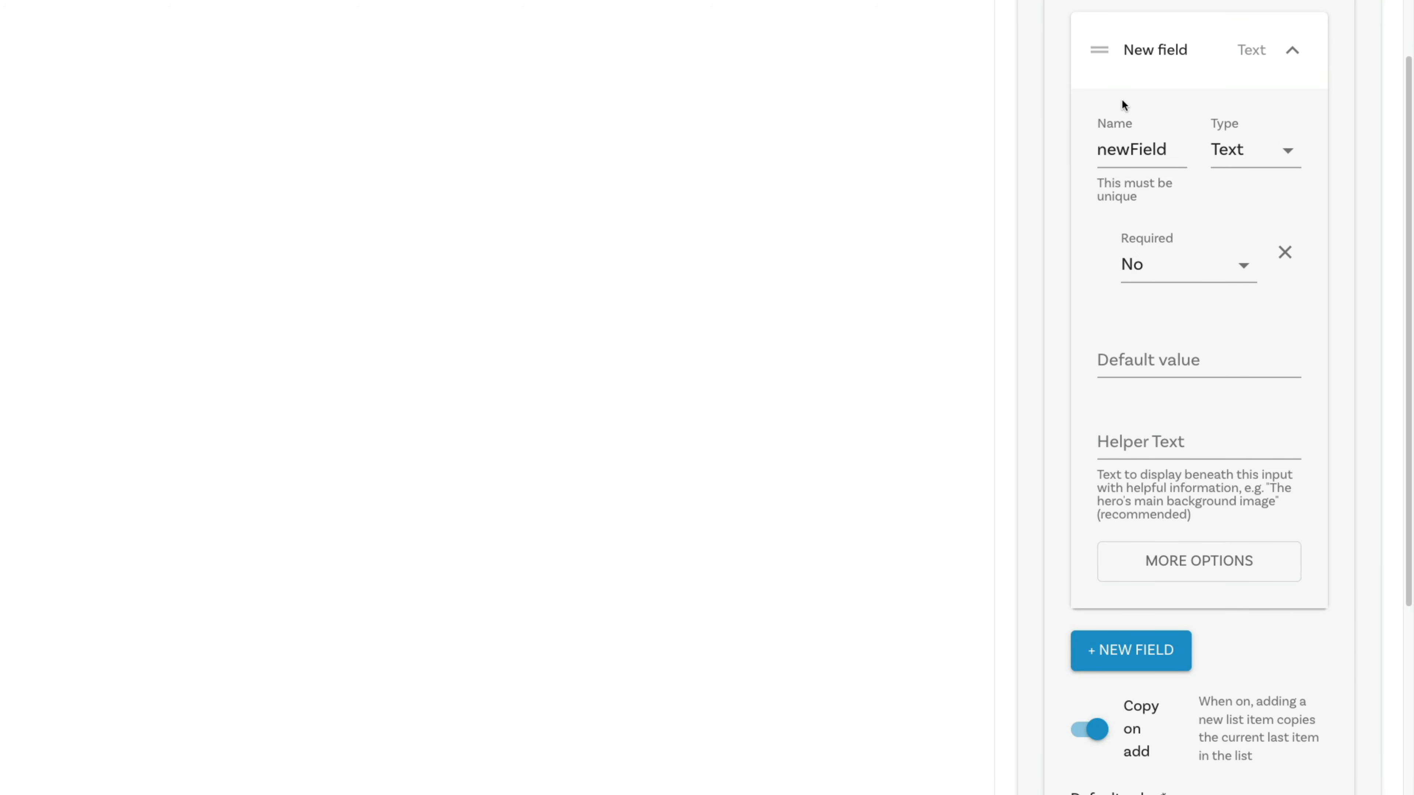
pyautogui.click(1137, 152)
pyautogui.doubleClick(1137, 151)
pyautogui.write('text')
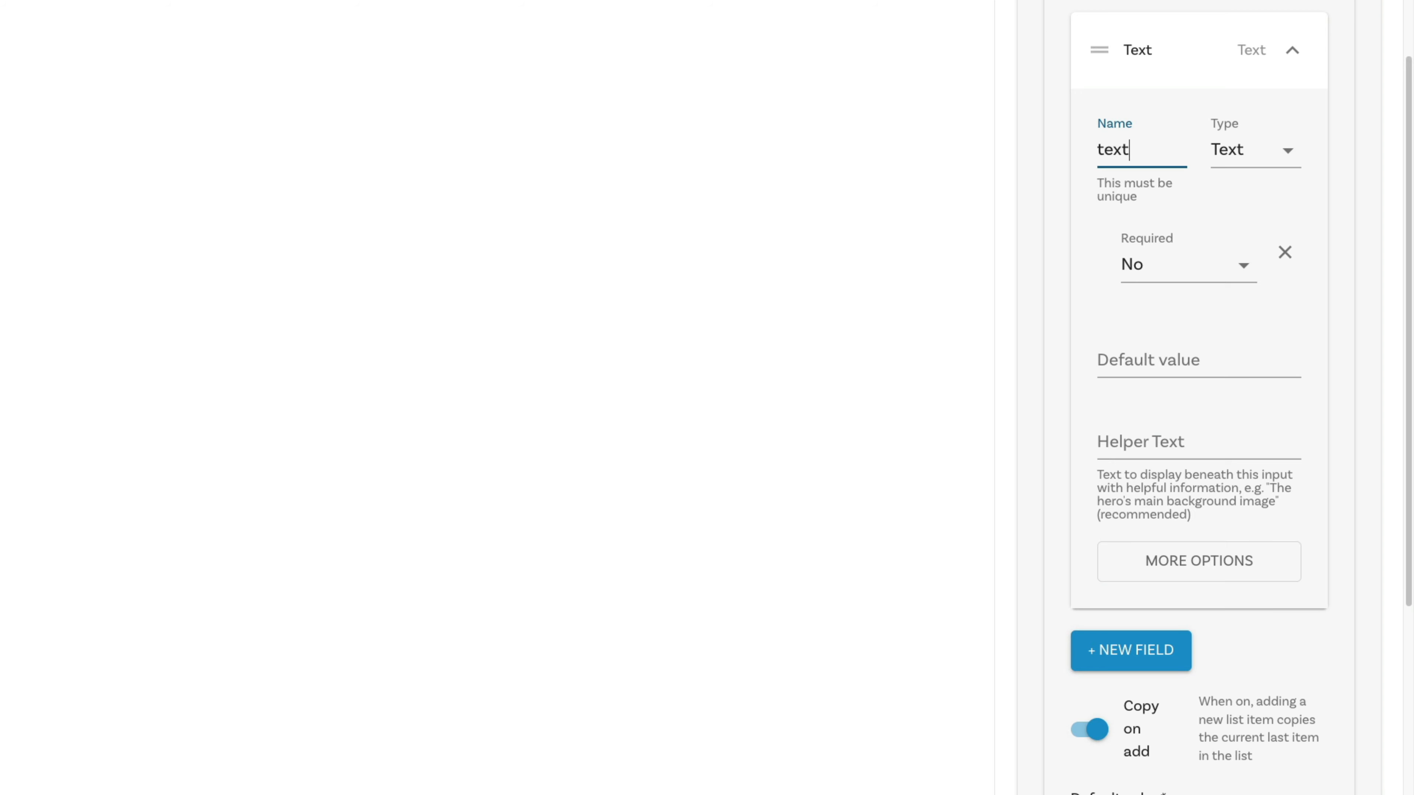
pyautogui.click(1154, 261)
pyautogui.click(1188, 225)
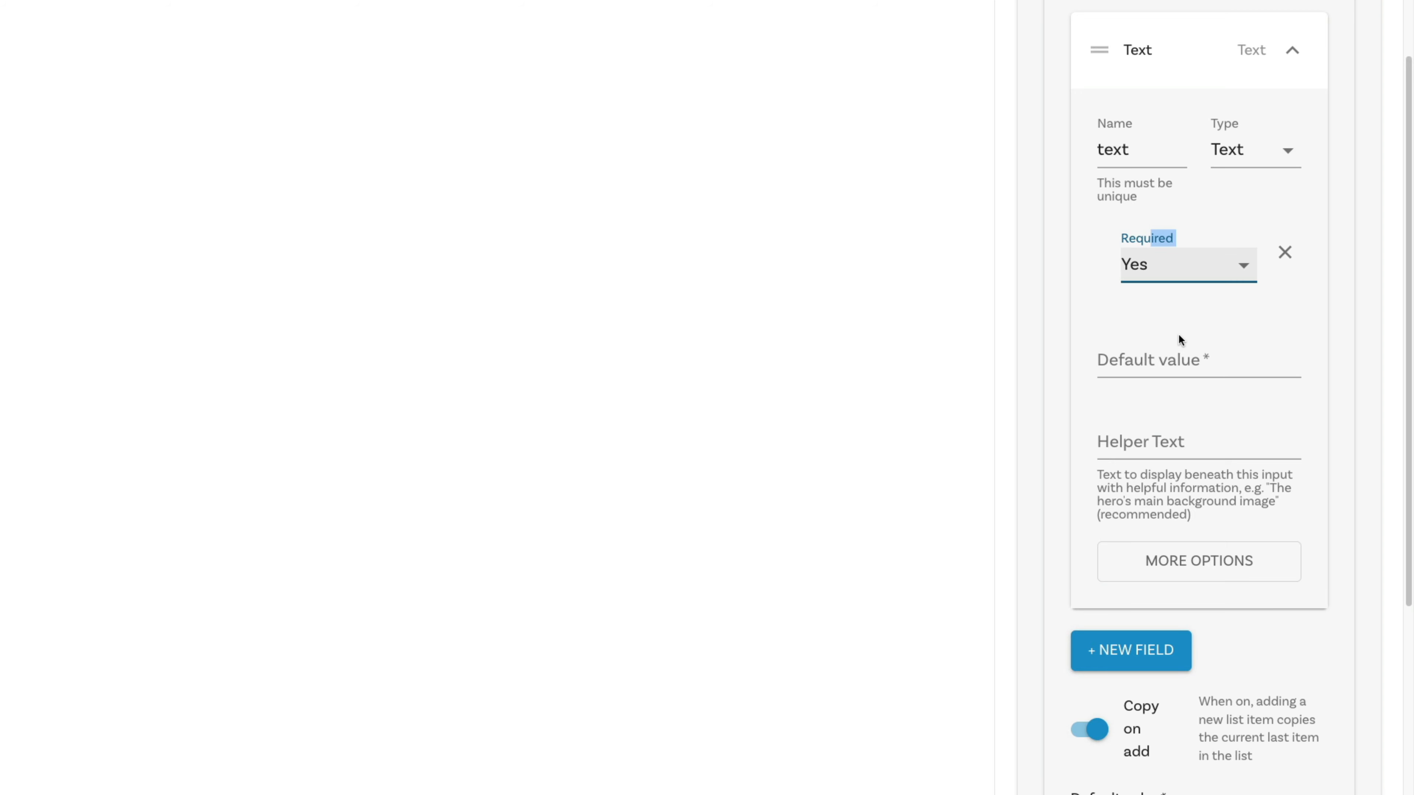
pyautogui.click(1178, 365)
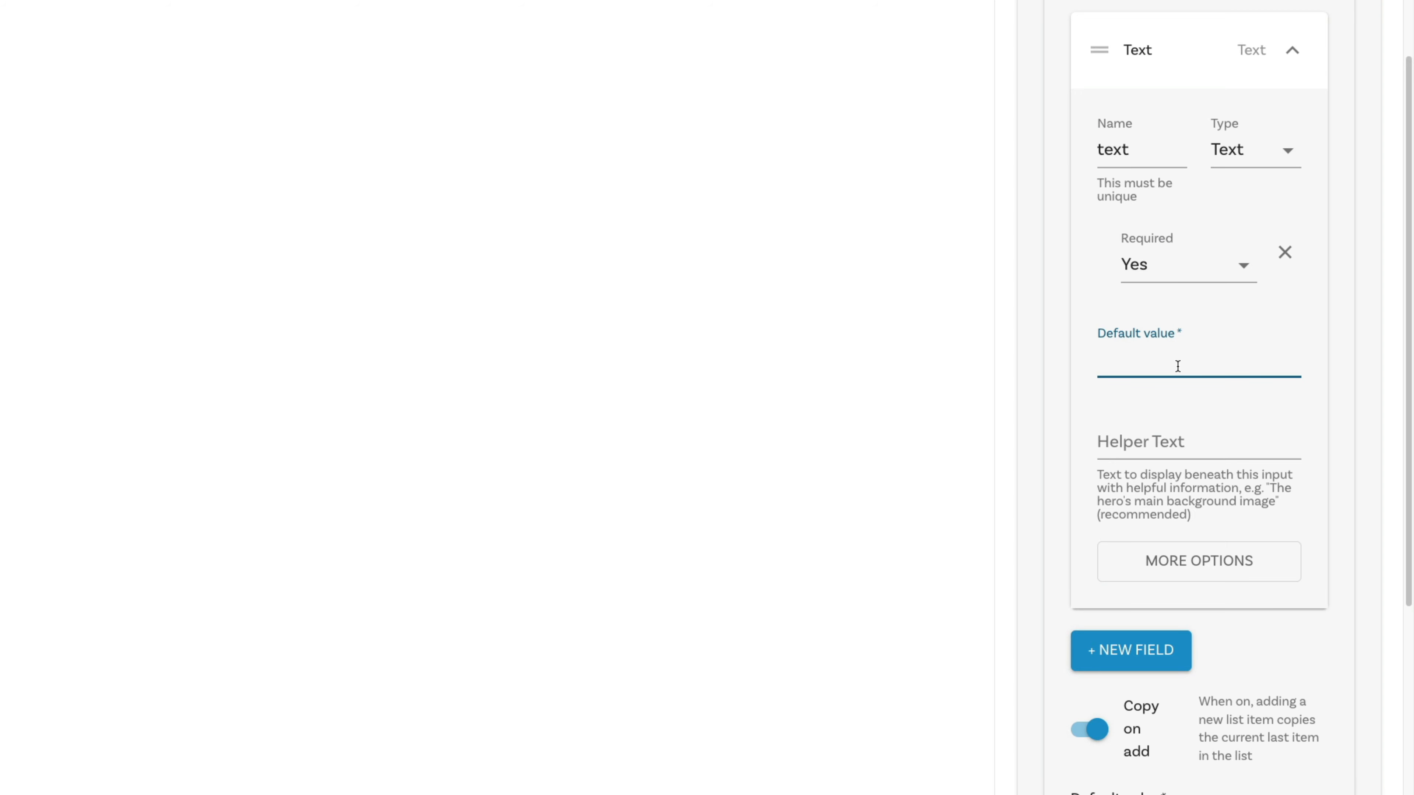
pyautogui.write('product')
pyautogui.click(1182, 49)
# Step: Add a required item field named "url" of type Url inside links, with the default value "/product"
pyautogui.click(1152, 114)
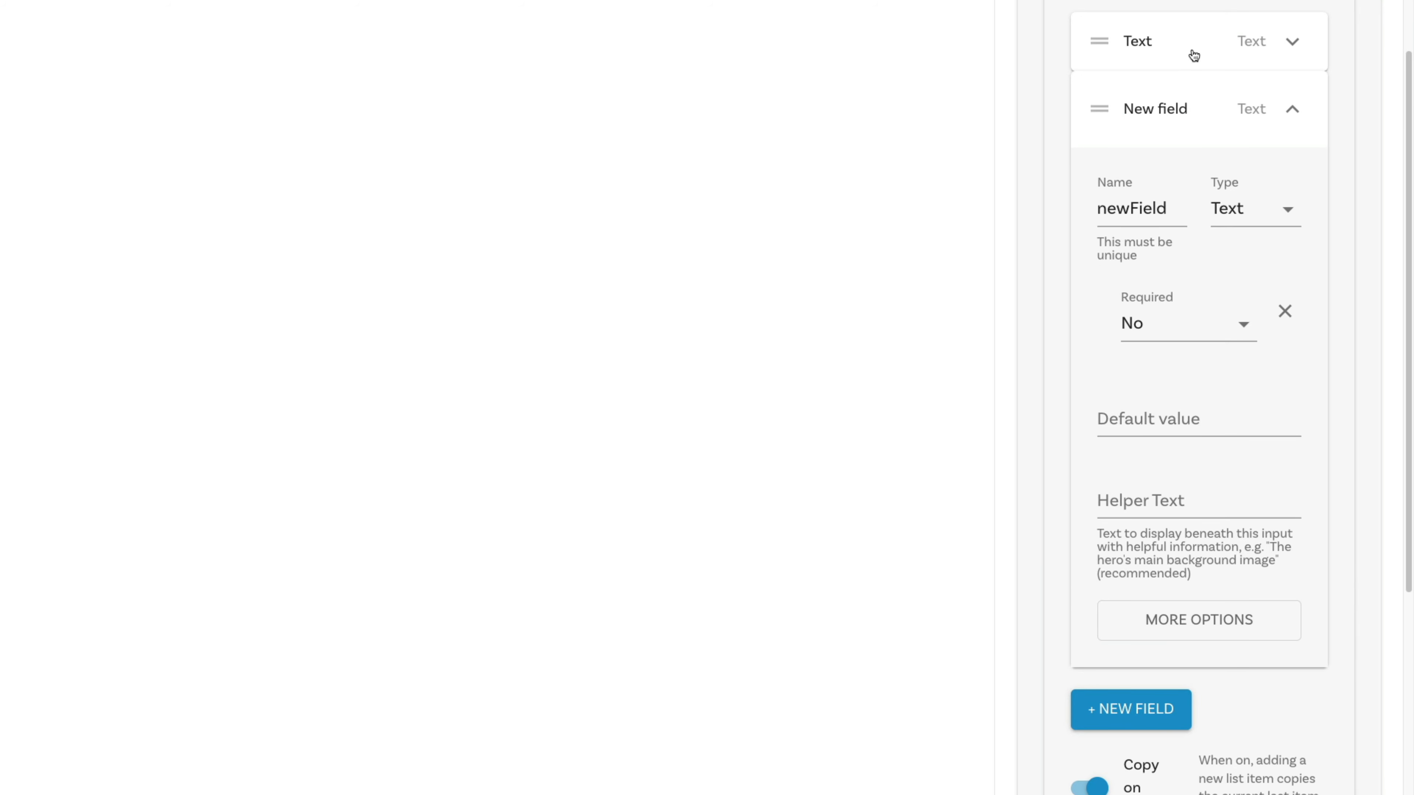
pyautogui.doubleClick(1157, 223)
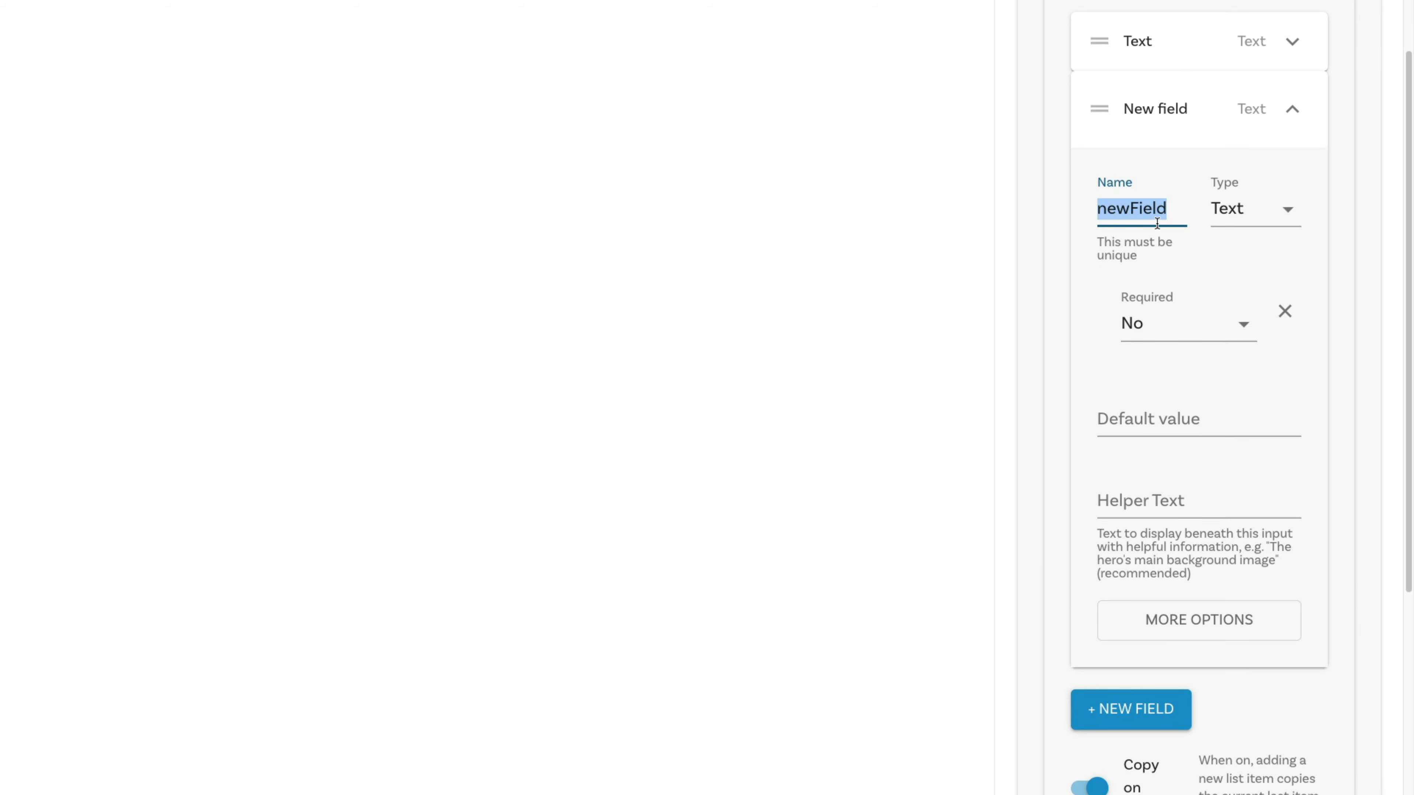
pyautogui.write('url')
pyautogui.click(1268, 219)
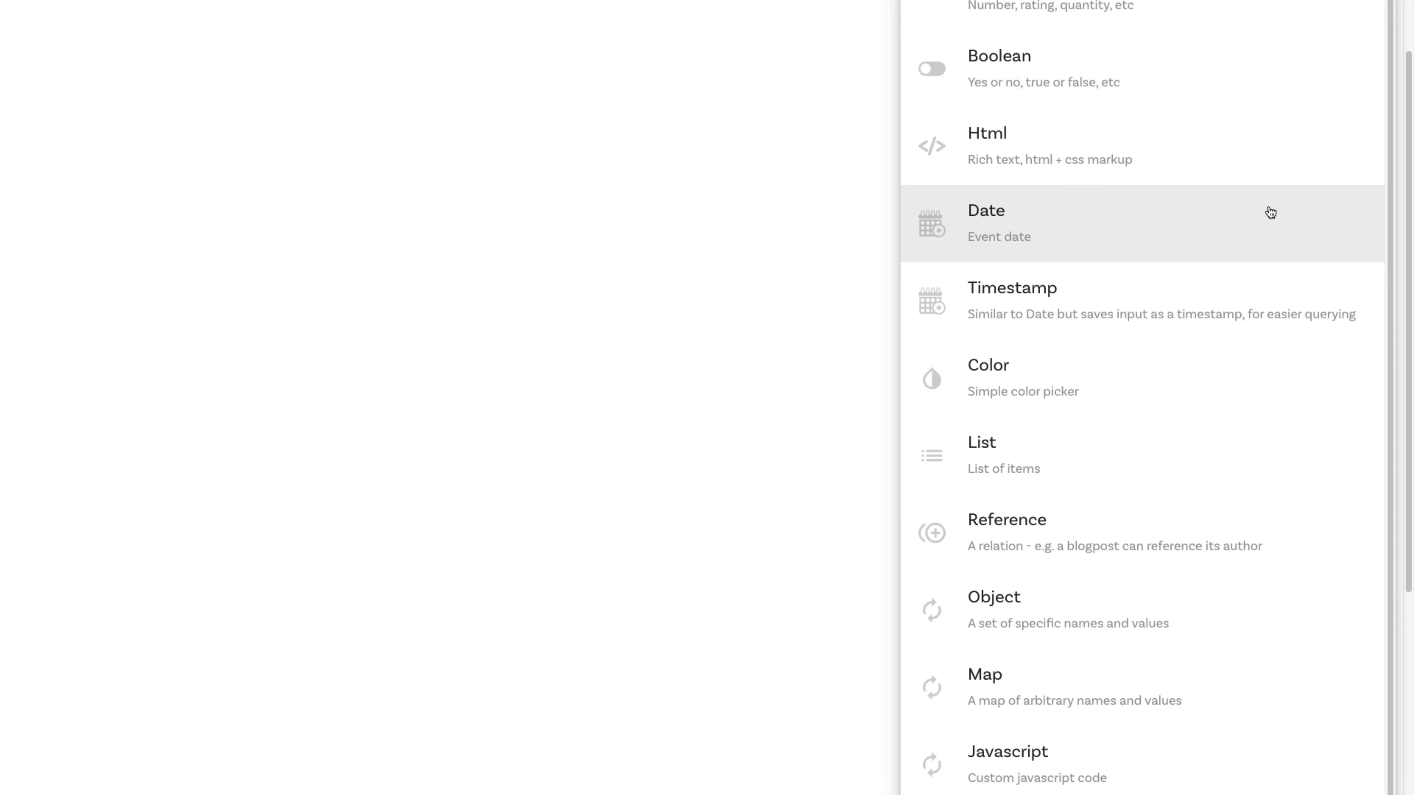
pyautogui.click(1186, 1)
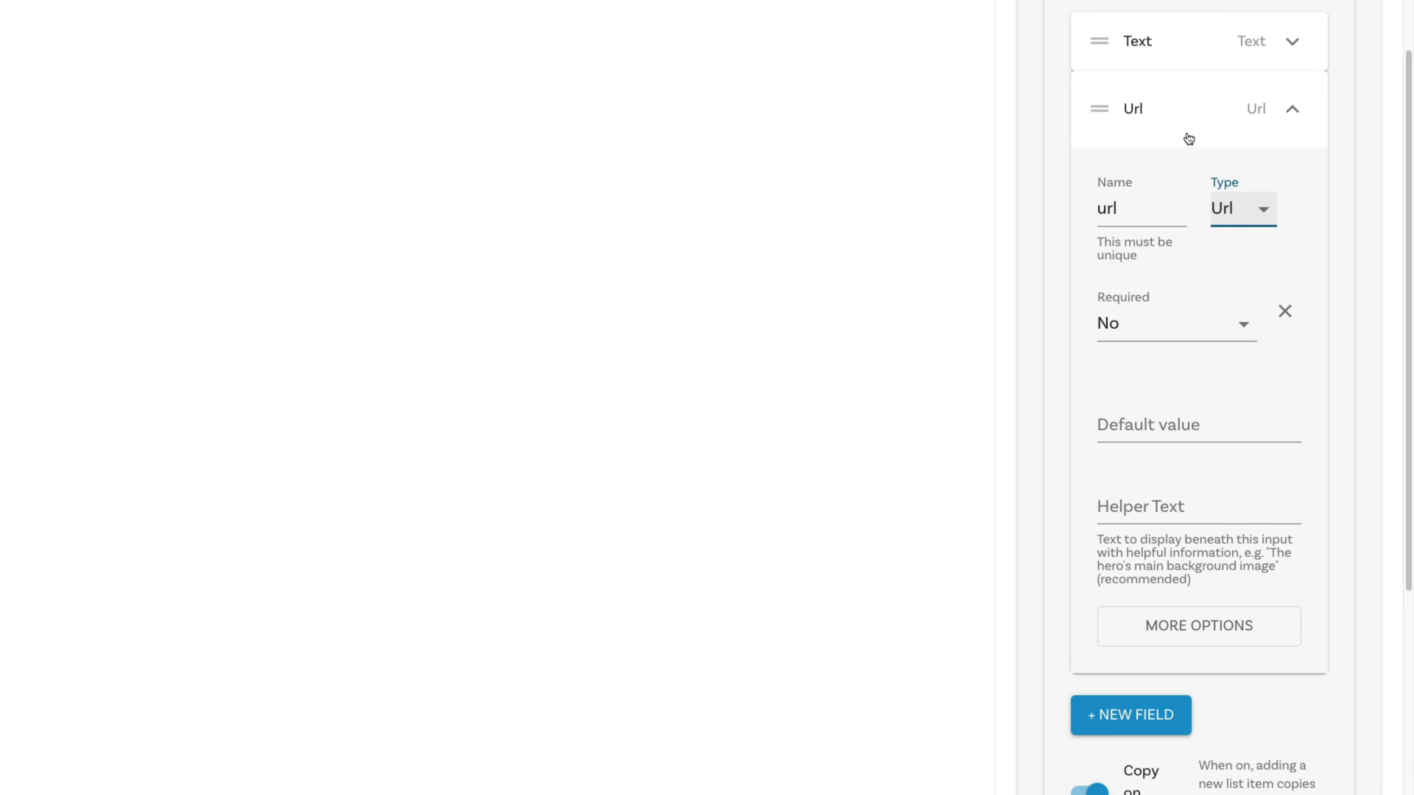
pyautogui.click(1145, 427)
pyautogui.write('/products')
pyautogui.click(1175, 324)
pyautogui.click(1171, 271)
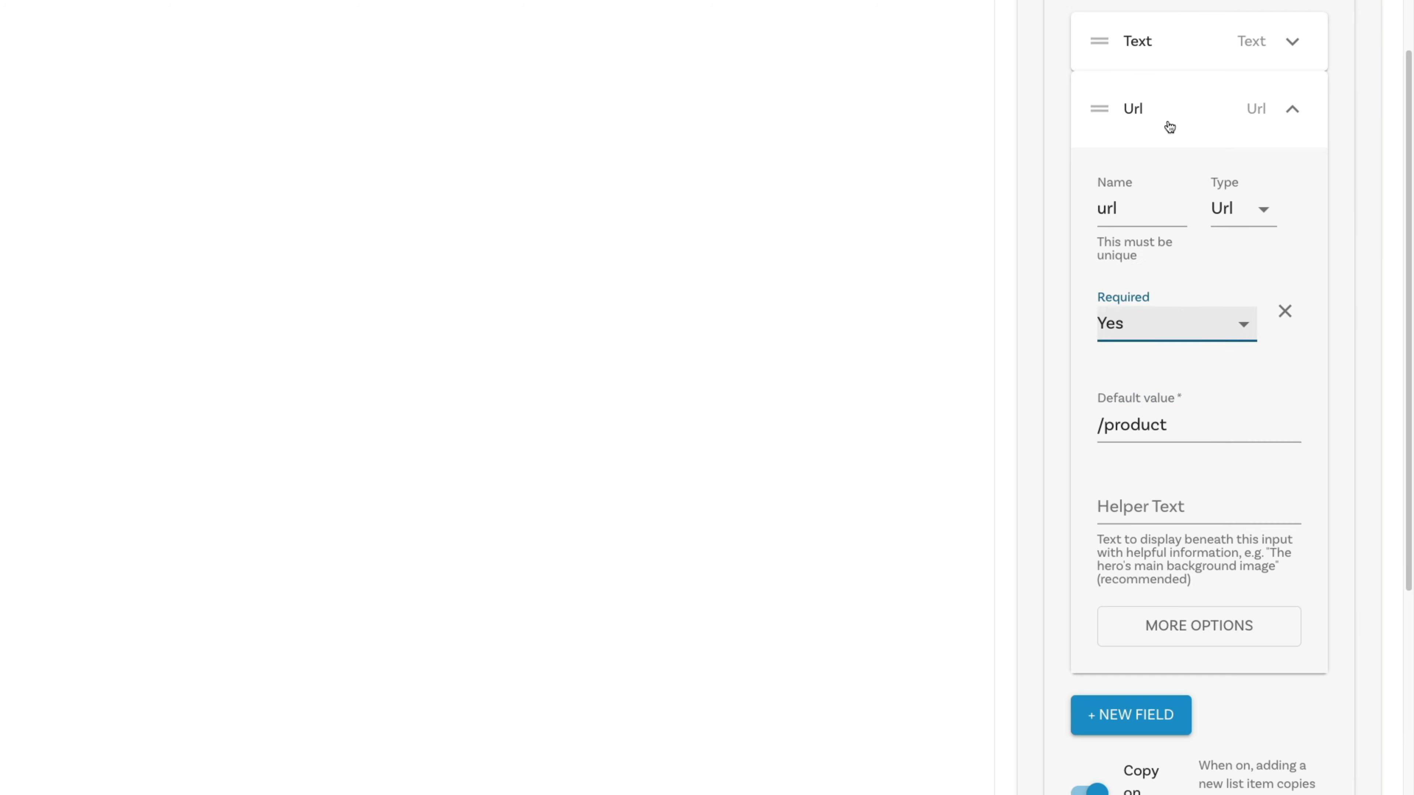
pyautogui.click(1170, 126)
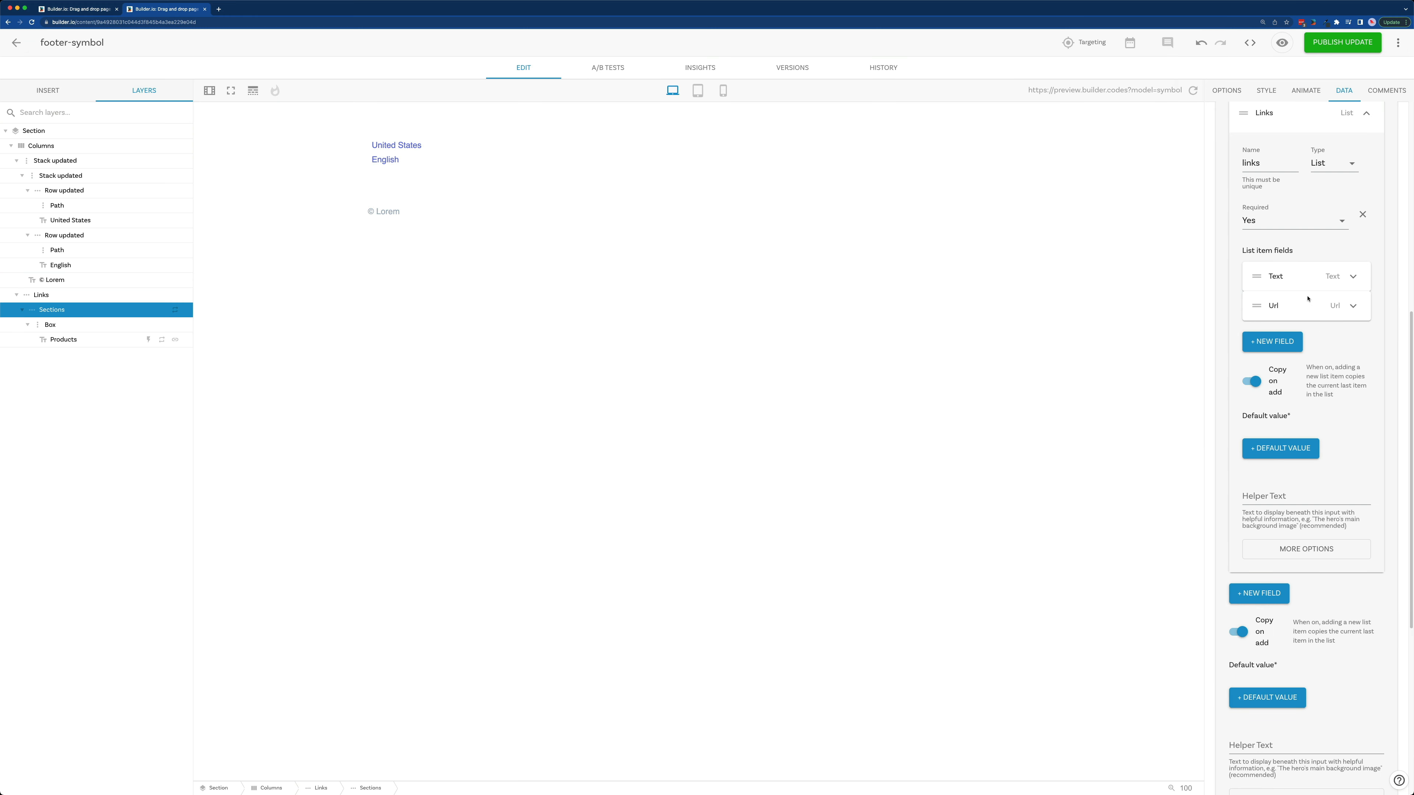
# Step: Add one default value to the links field and one to the sections input
pyautogui.scroll(3, 1307, 299)
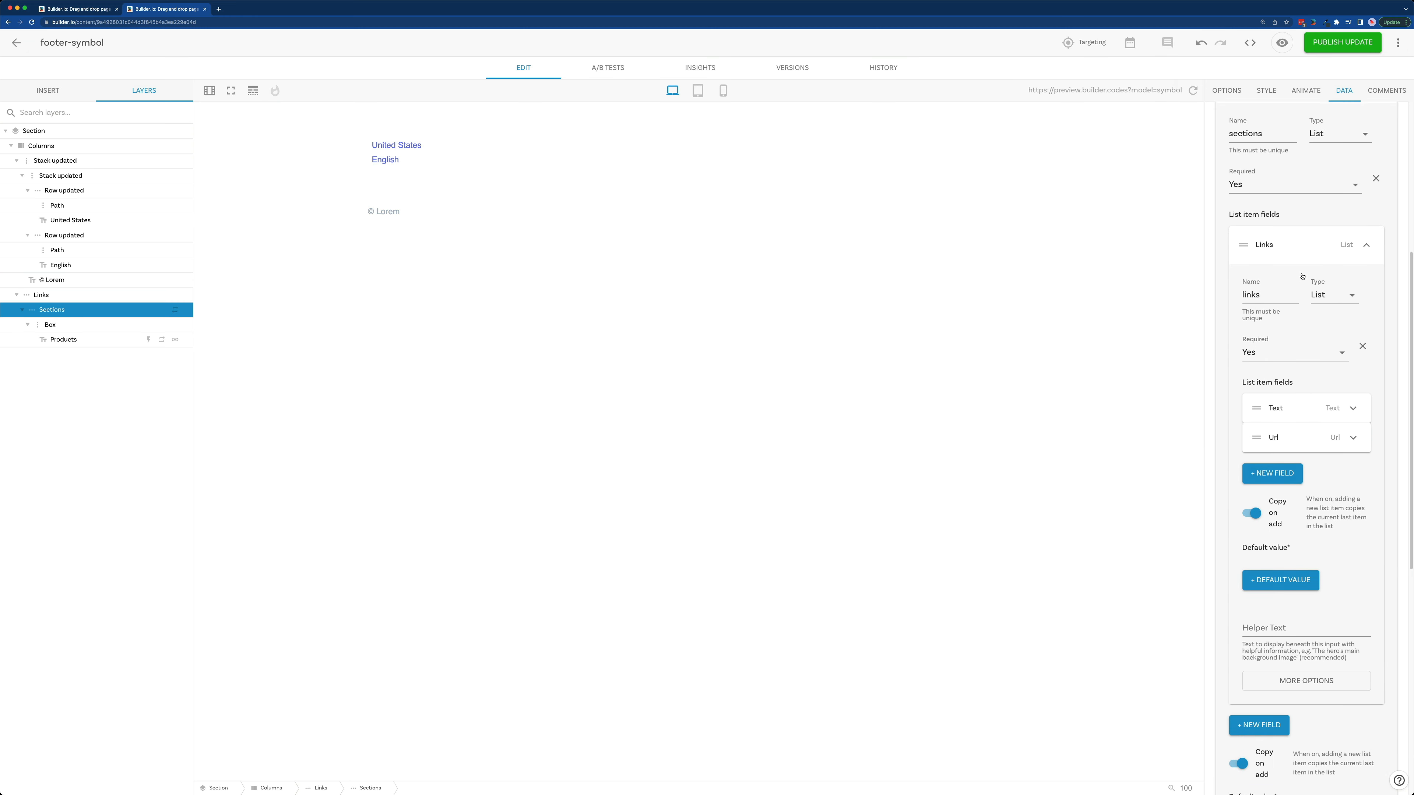
pyautogui.click(1291, 582)
pyautogui.scroll(-4, 1292, 583)
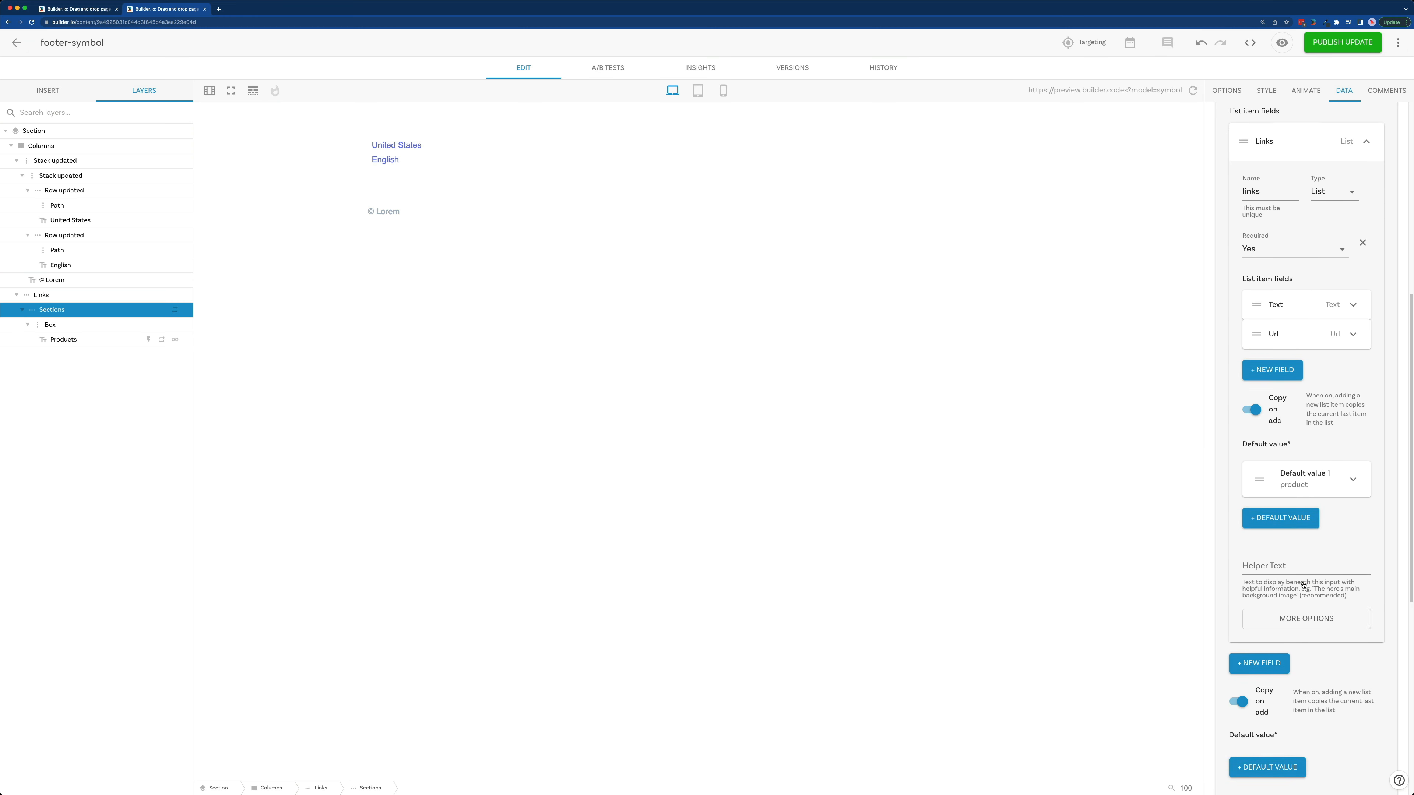
pyautogui.click(1353, 223)
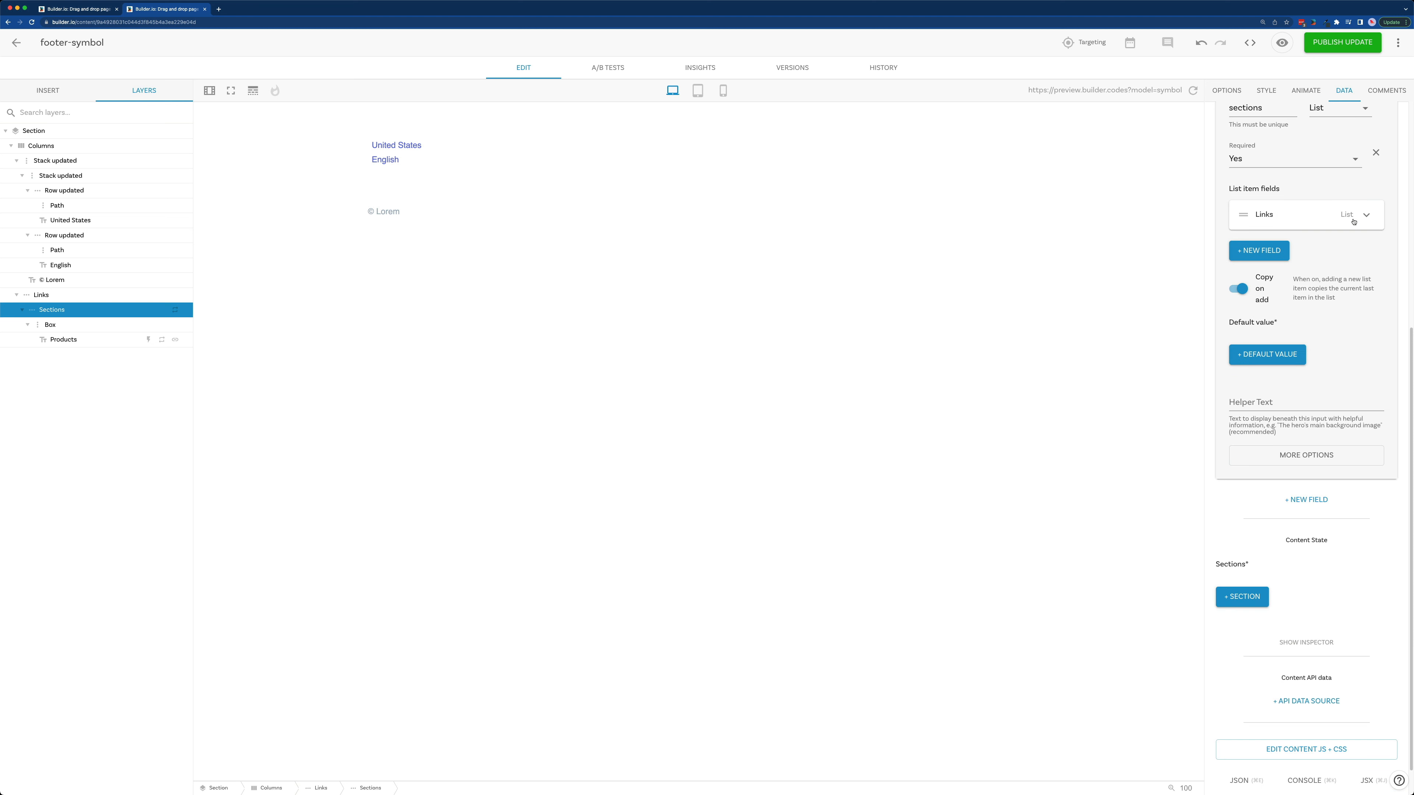
pyautogui.scroll(1, 1297, 312)
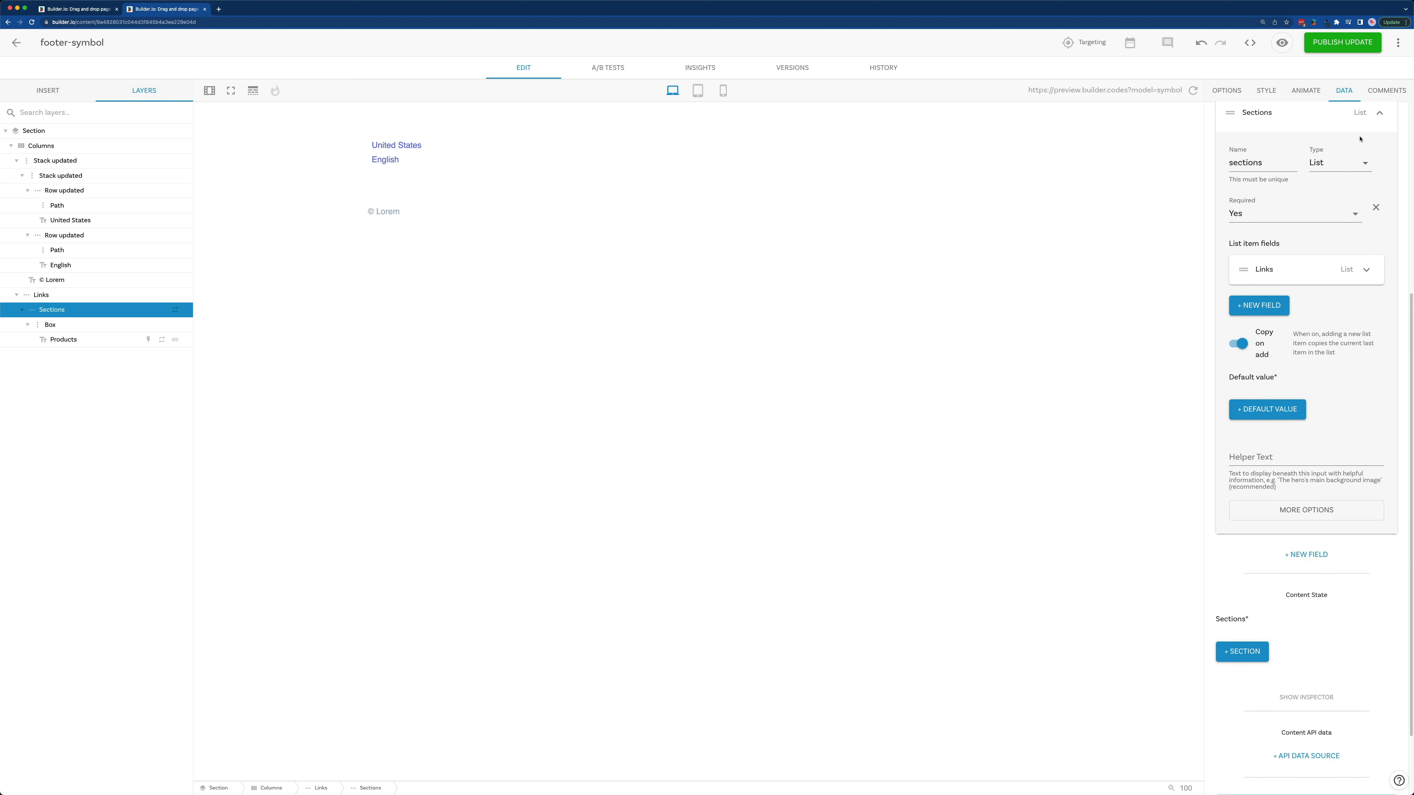
pyautogui.scroll(1, 1297, 501)
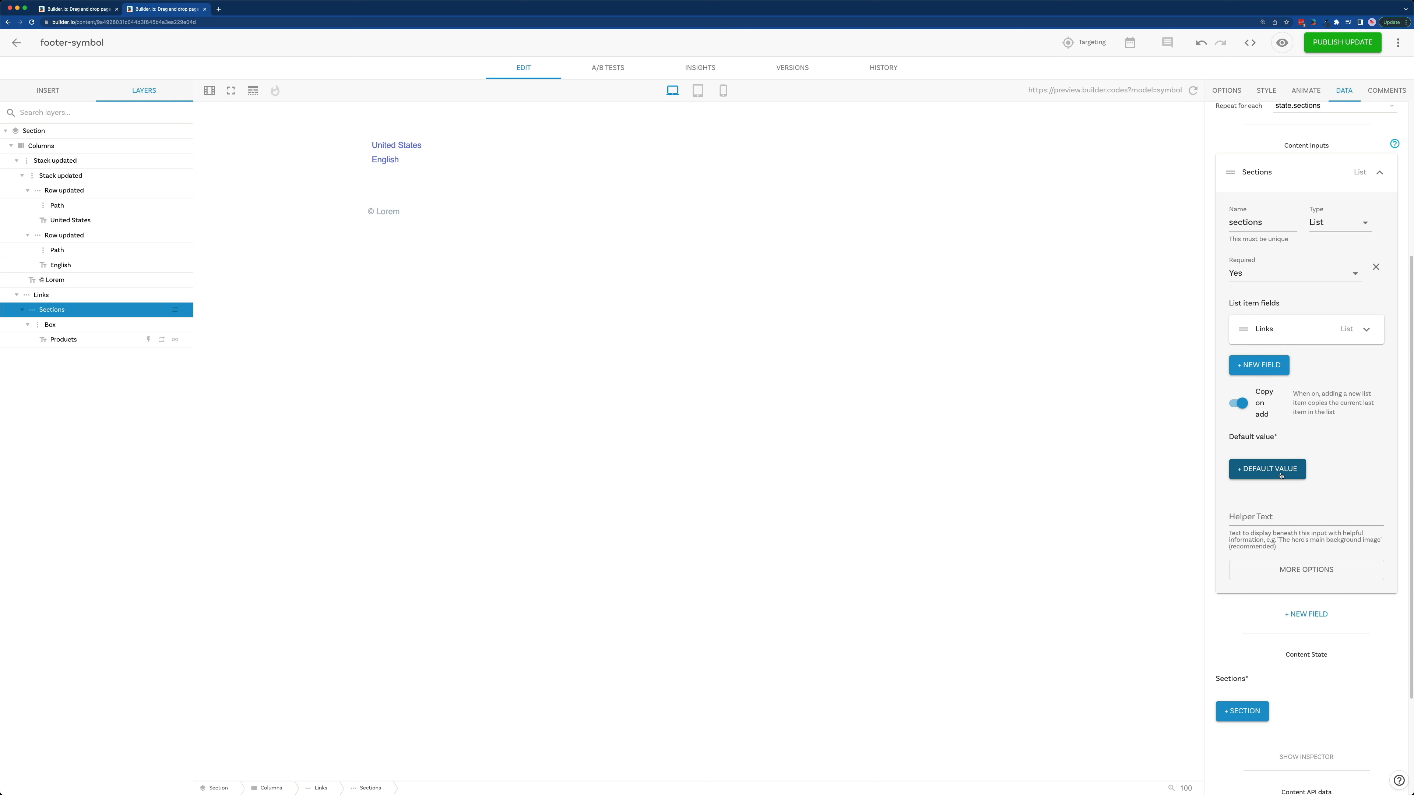
pyautogui.click(1277, 469)
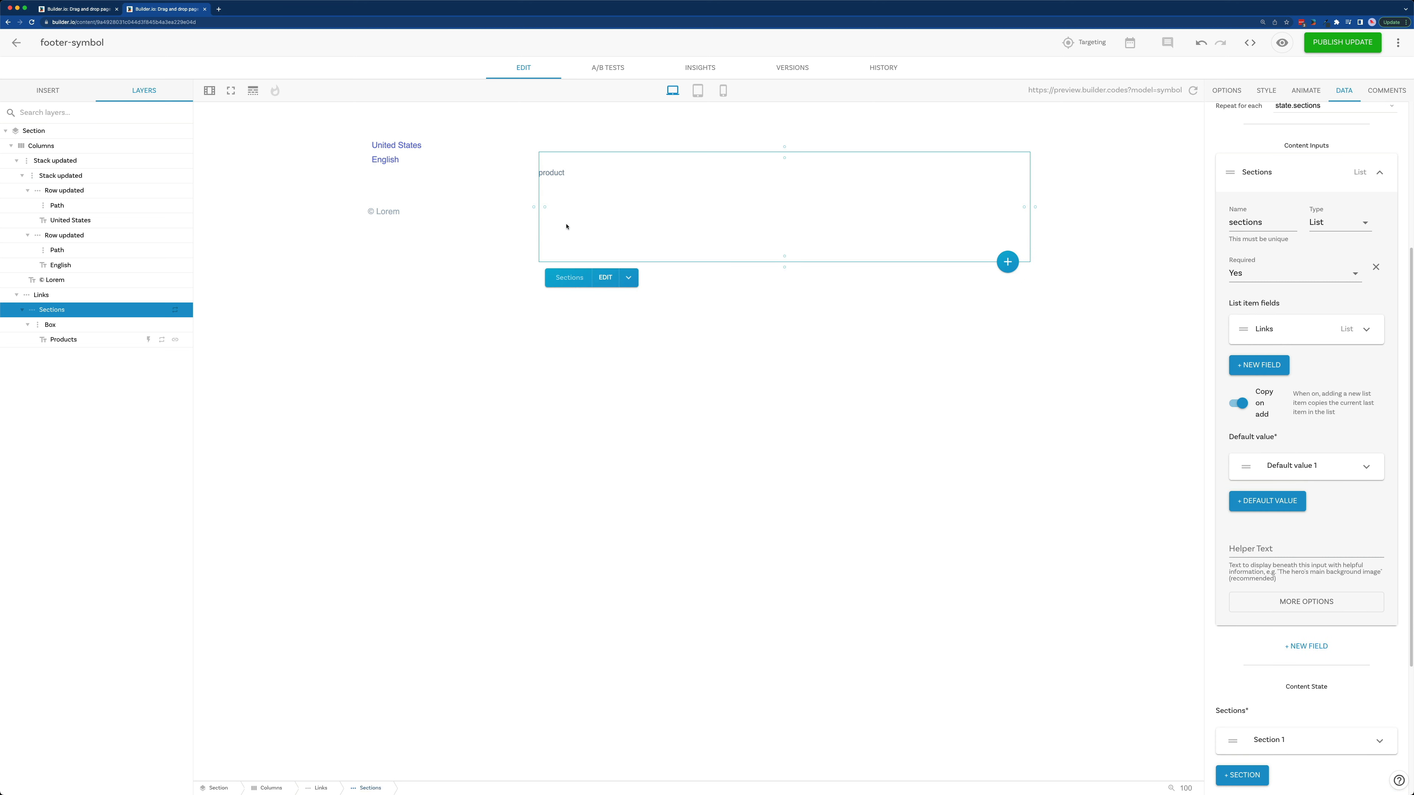
# Step: Add two more links to Section 1 in the content state
pyautogui.scroll(-4, 1330, 118)
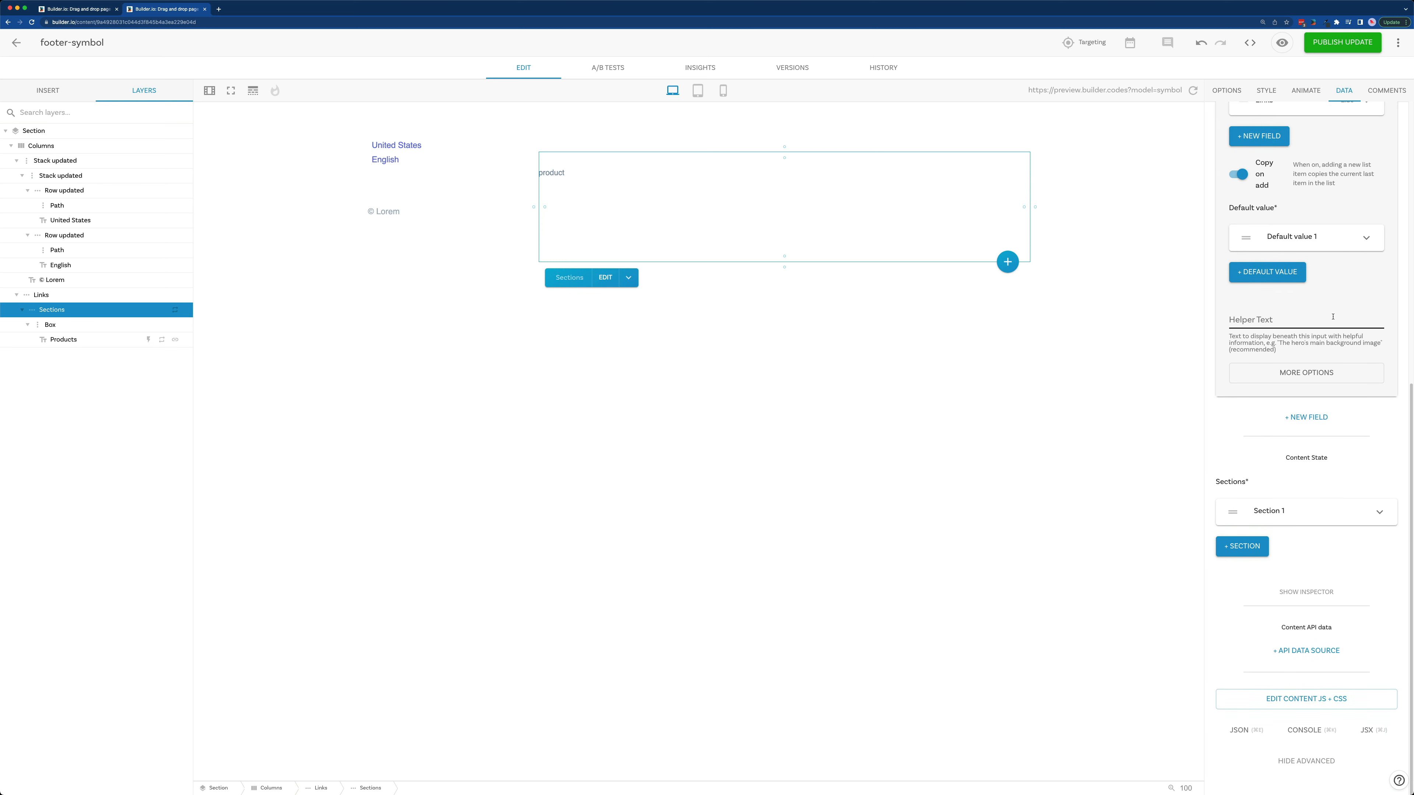
pyautogui.scroll(-1, 1335, 335)
pyautogui.click(1319, 495)
pyautogui.scroll(-3, 1340, 464)
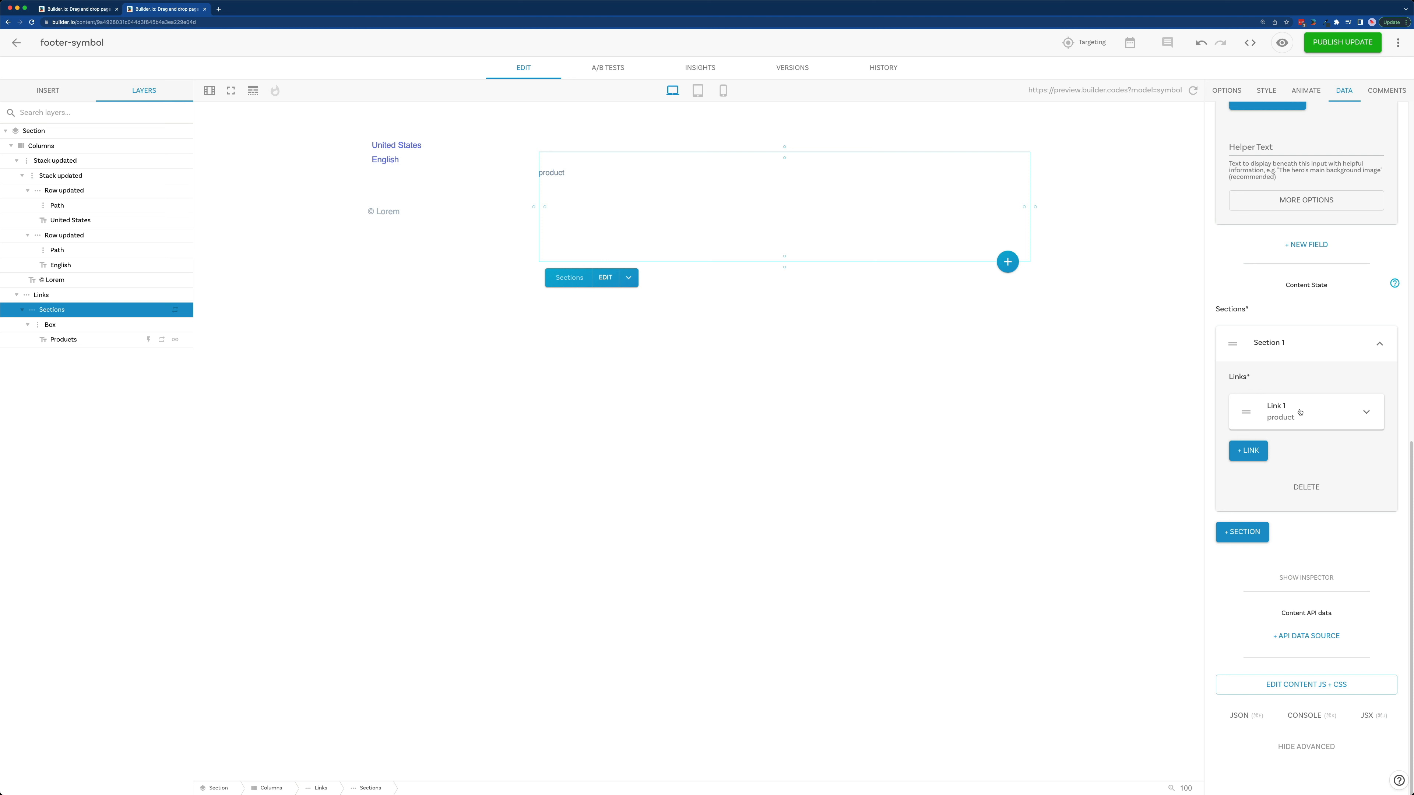
pyautogui.click(1248, 449)
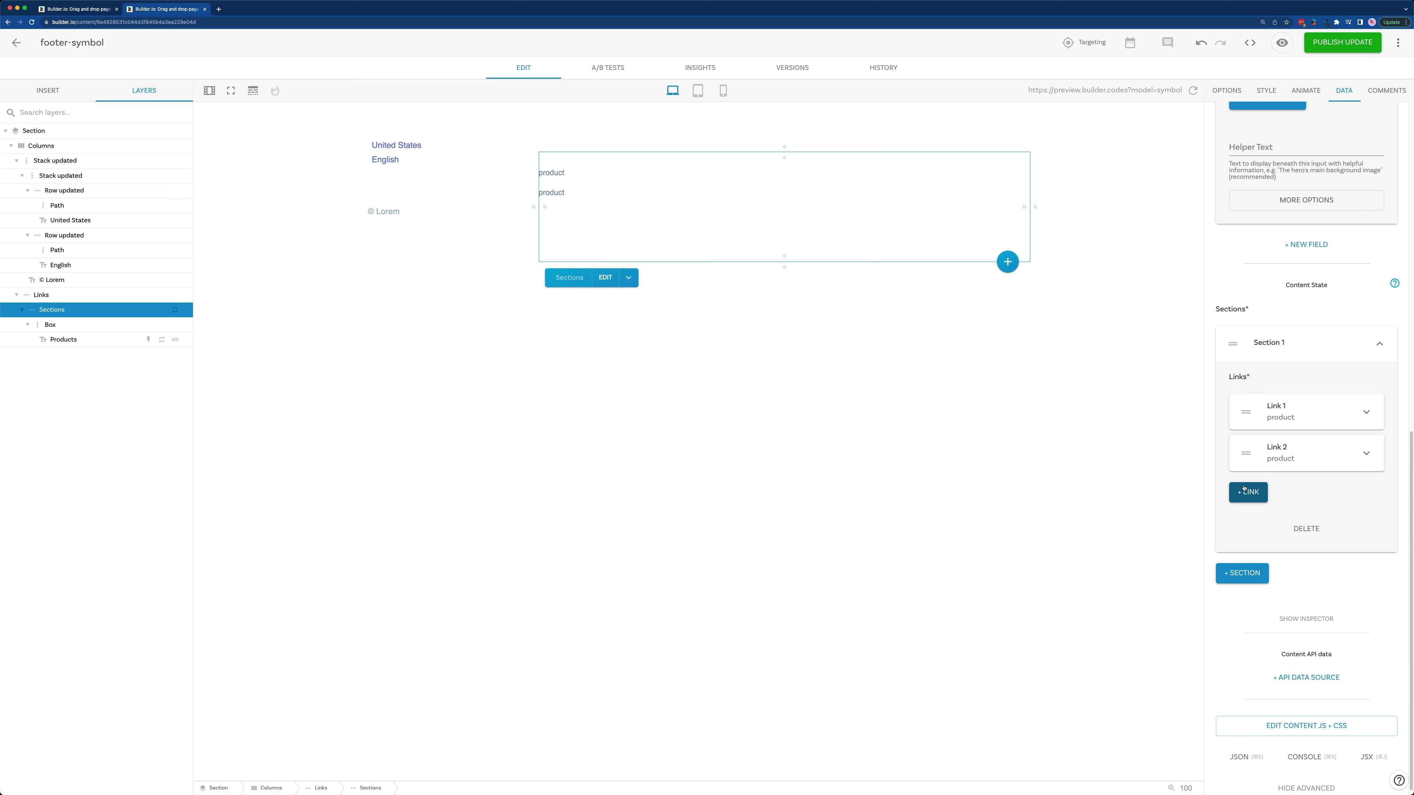
pyautogui.click(1248, 491)
pyautogui.scroll(-2, 1285, 425)
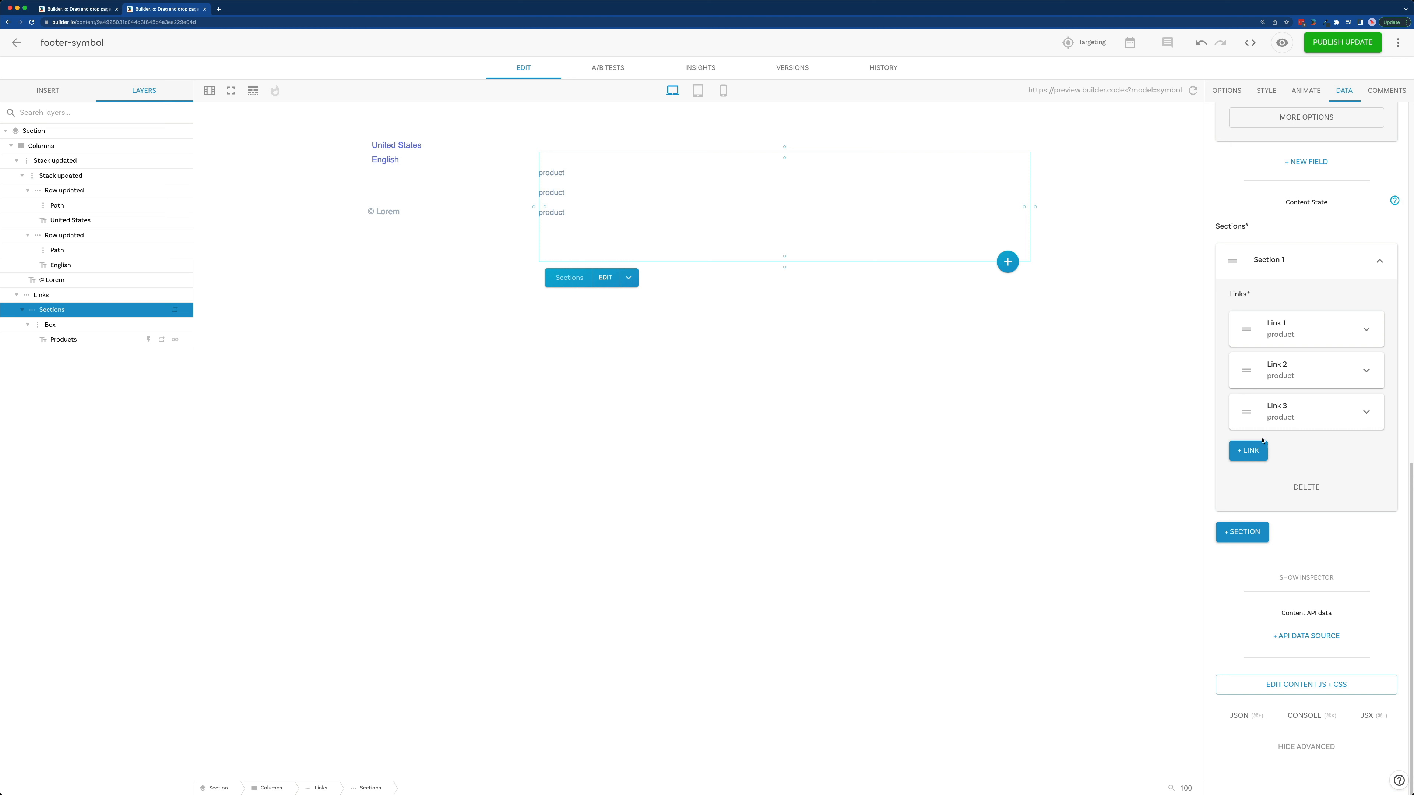
# Step: Add two more sections to the content state and deselect the Sections layer on the canvas
pyautogui.click(1247, 529)
pyautogui.scroll(-1, 1246, 529)
pyautogui.click(1242, 530)
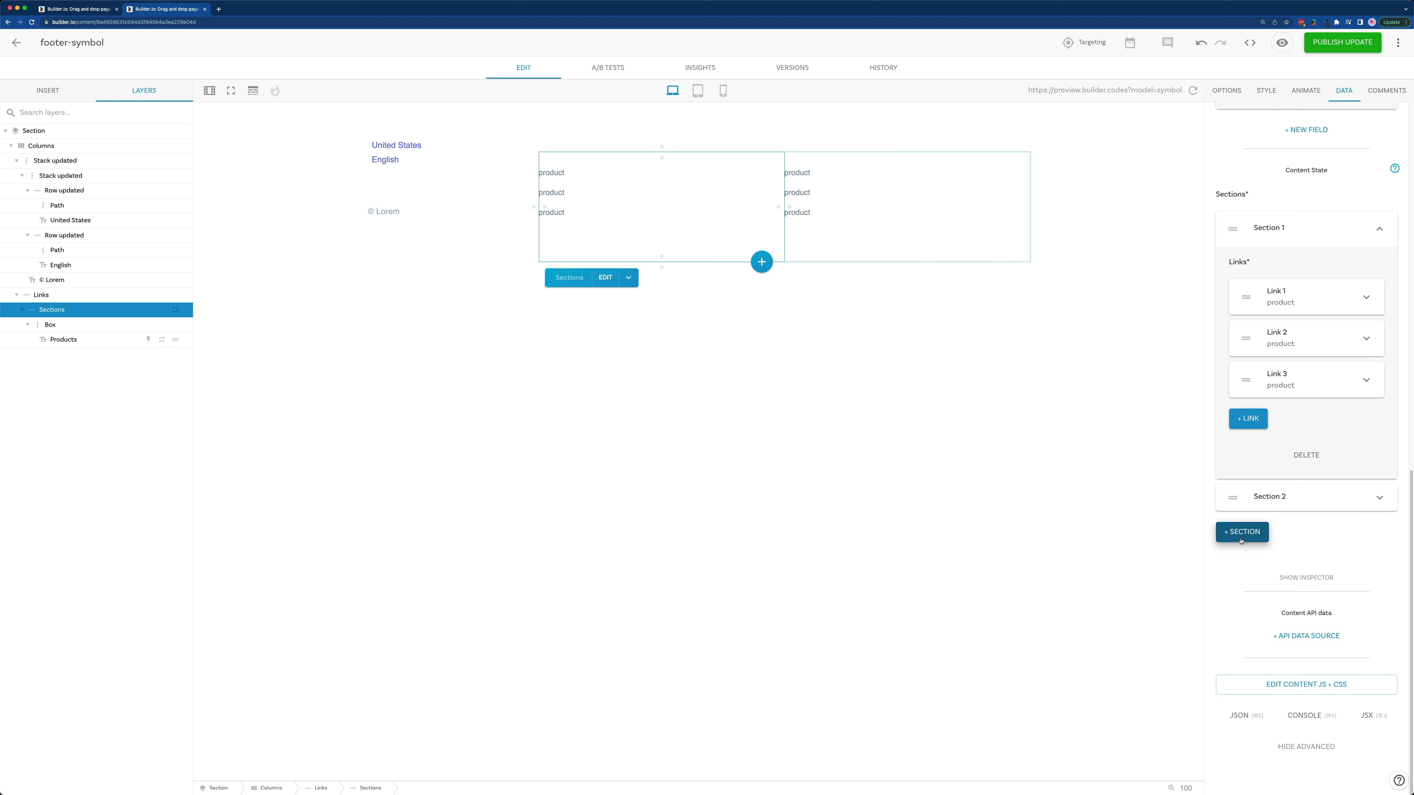
pyautogui.click(622, 413)
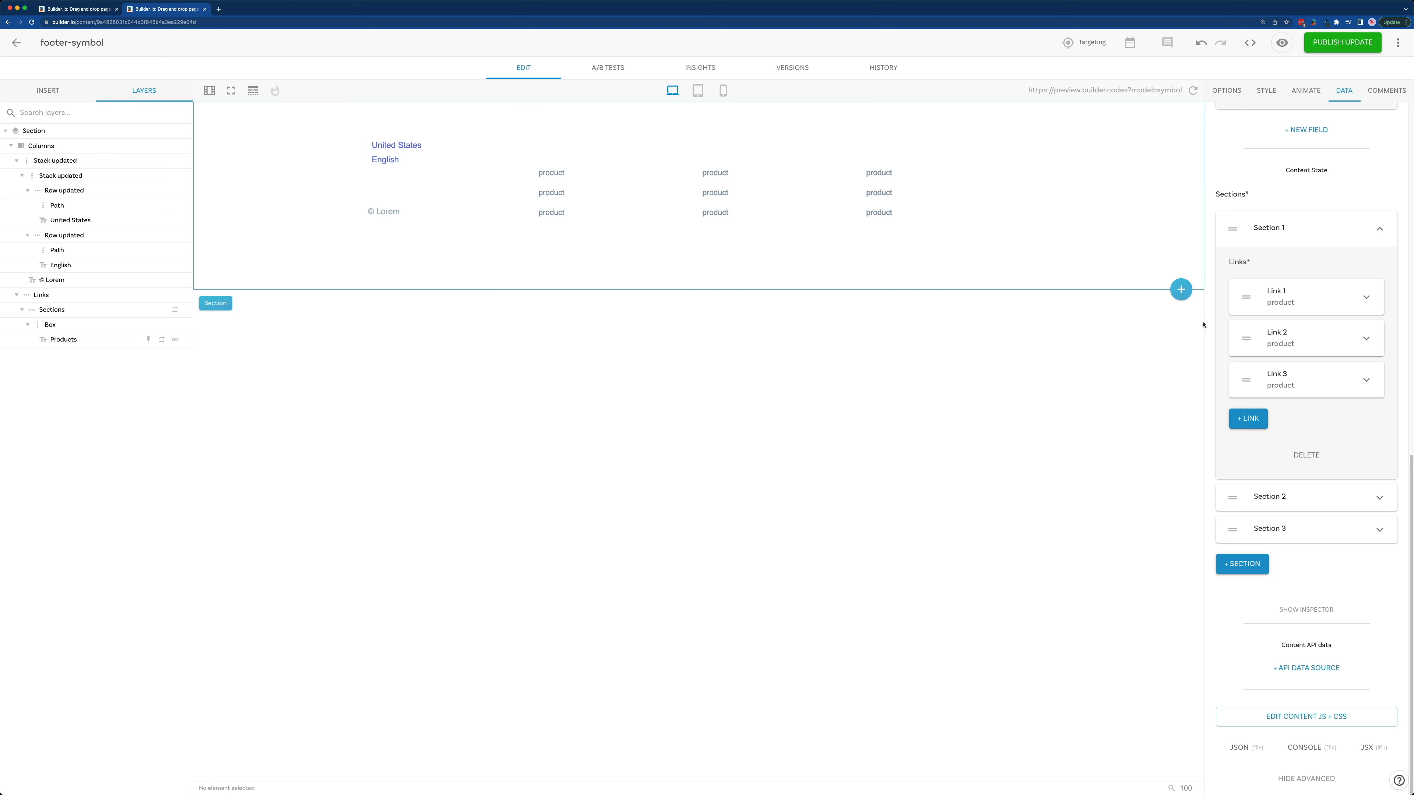
# Step: Publish the symbol update, then reload the Footer Symbol page and select its footer-symbol layer
pyautogui.scroll(10, 1291, 352)
pyautogui.click(1342, 42)
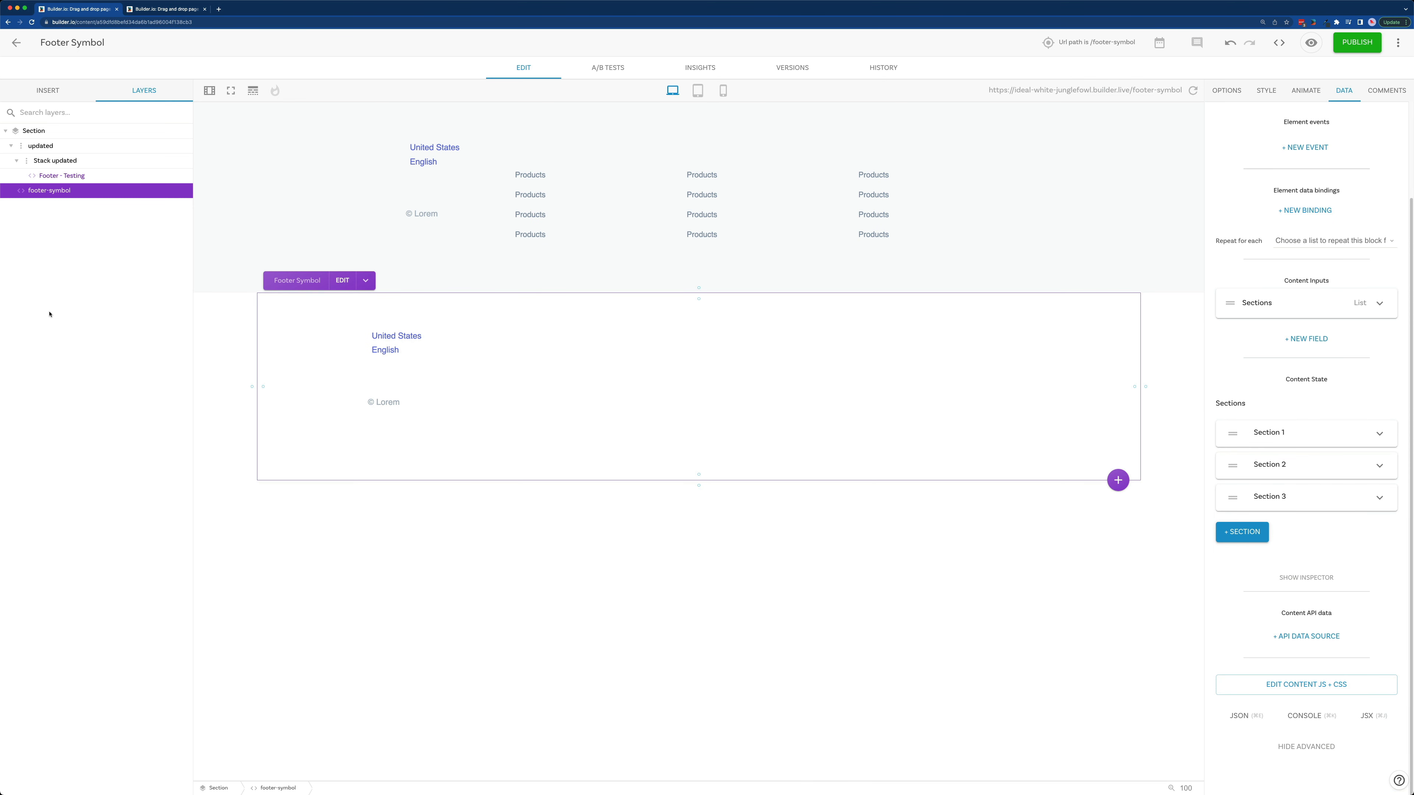
pyautogui.click(32, 22)
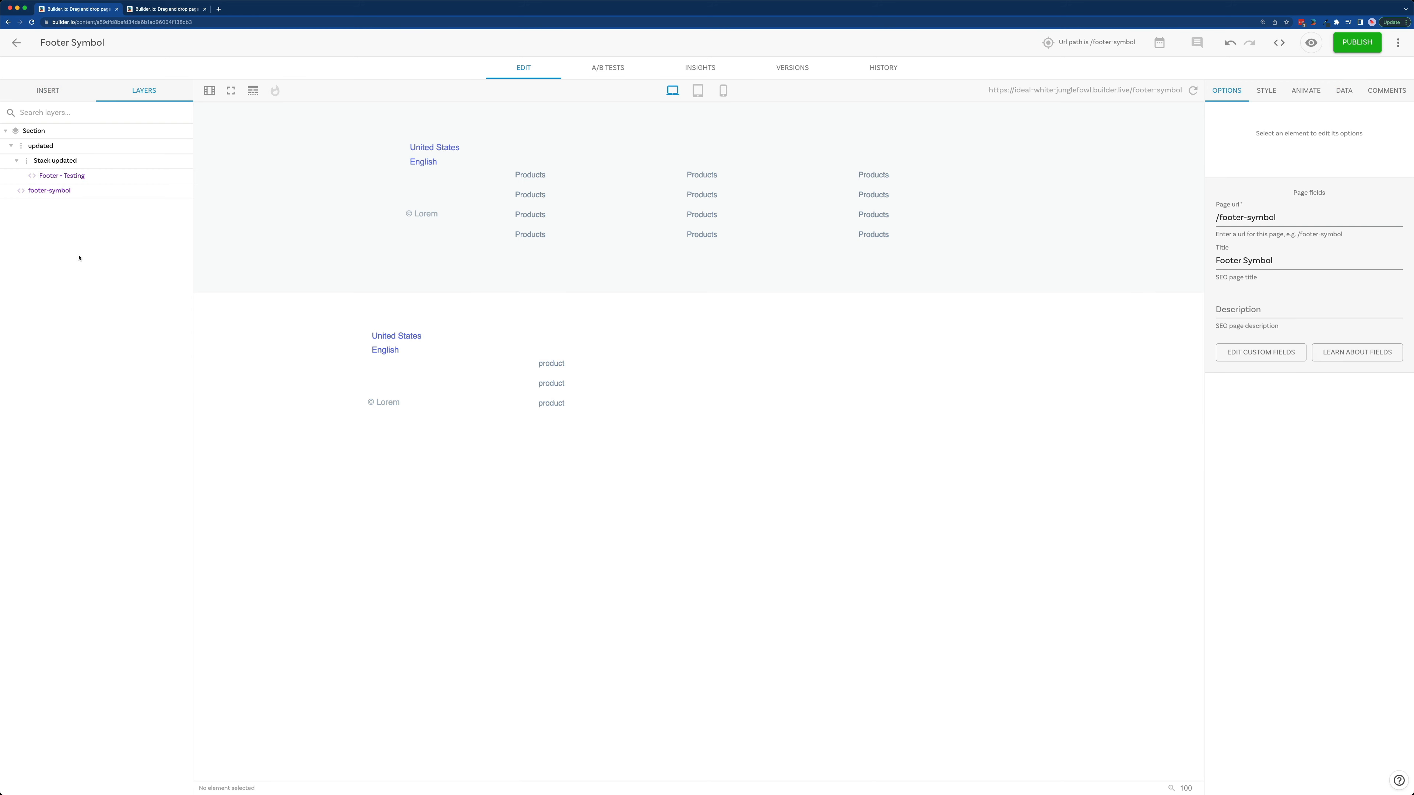
pyautogui.click(78, 192)
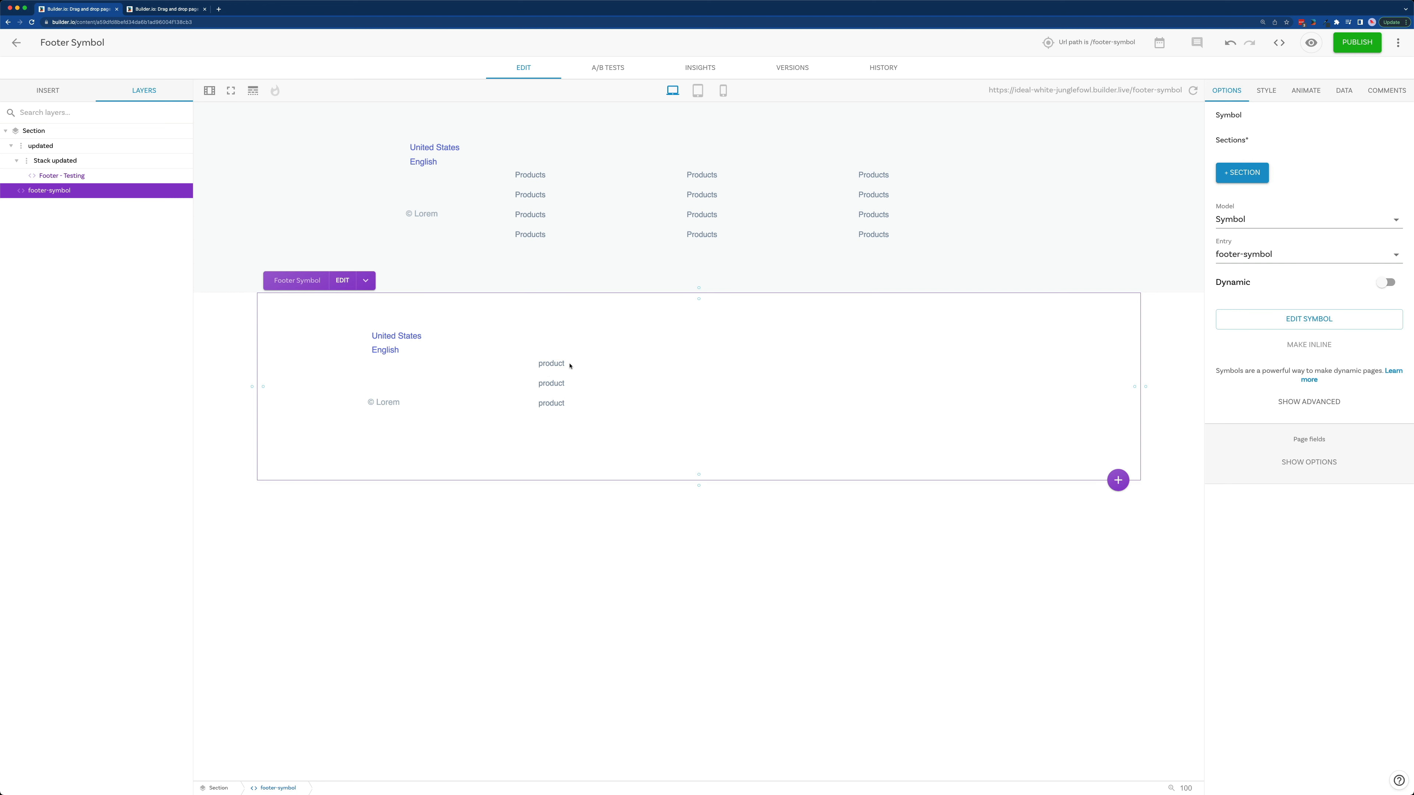
# Step: Add a section to the footer-symbol's Sections input and add two more links to it
pyautogui.click(1259, 177)
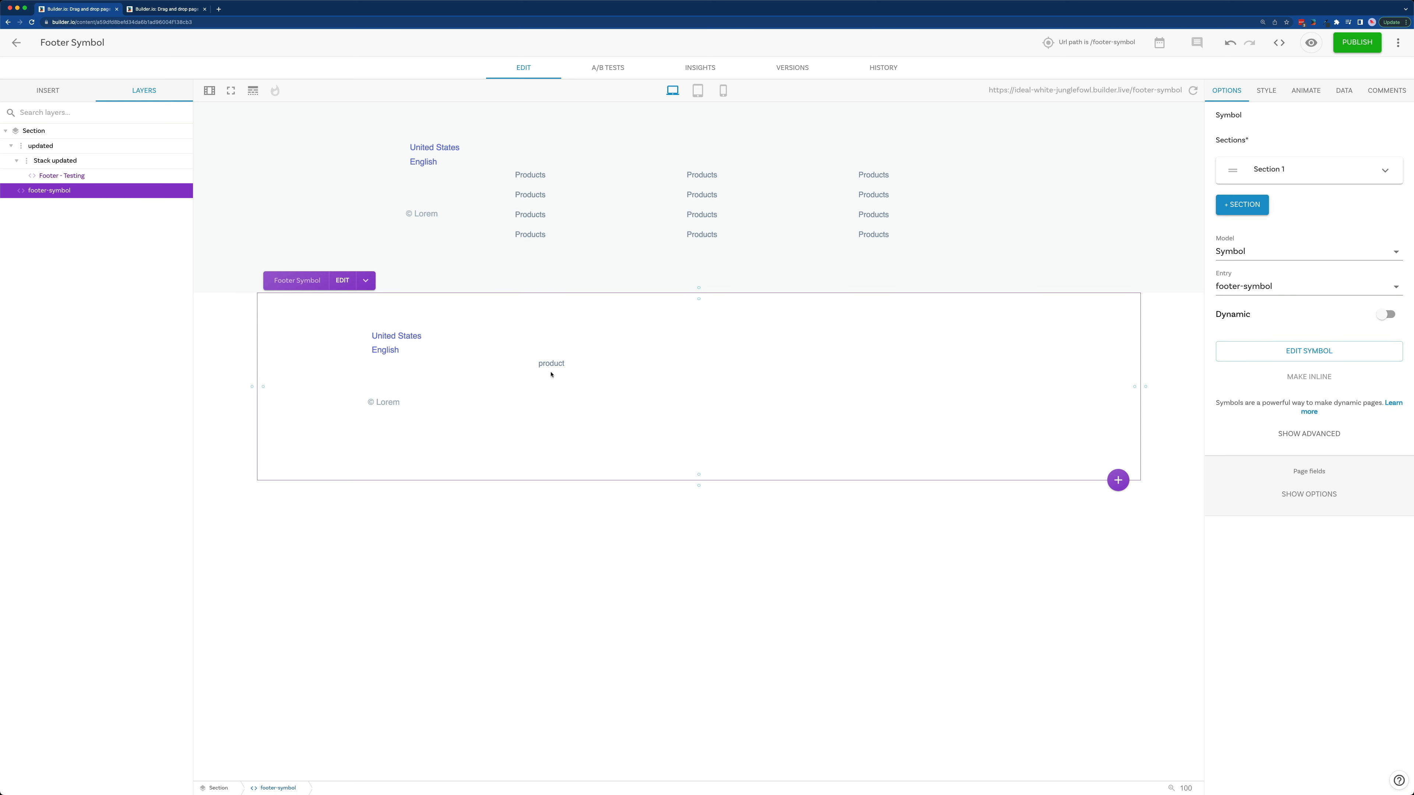
pyautogui.click(1348, 172)
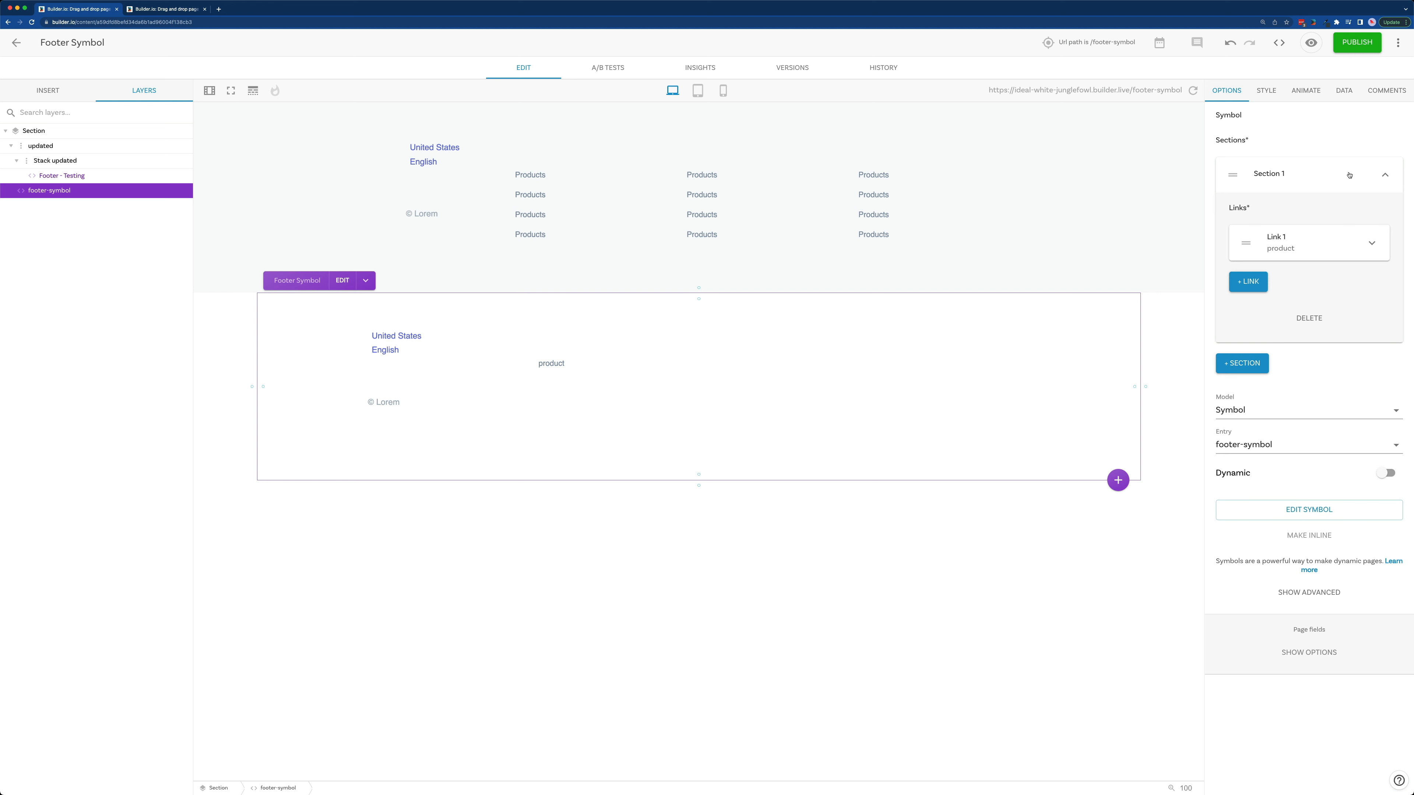
pyautogui.click(1247, 281)
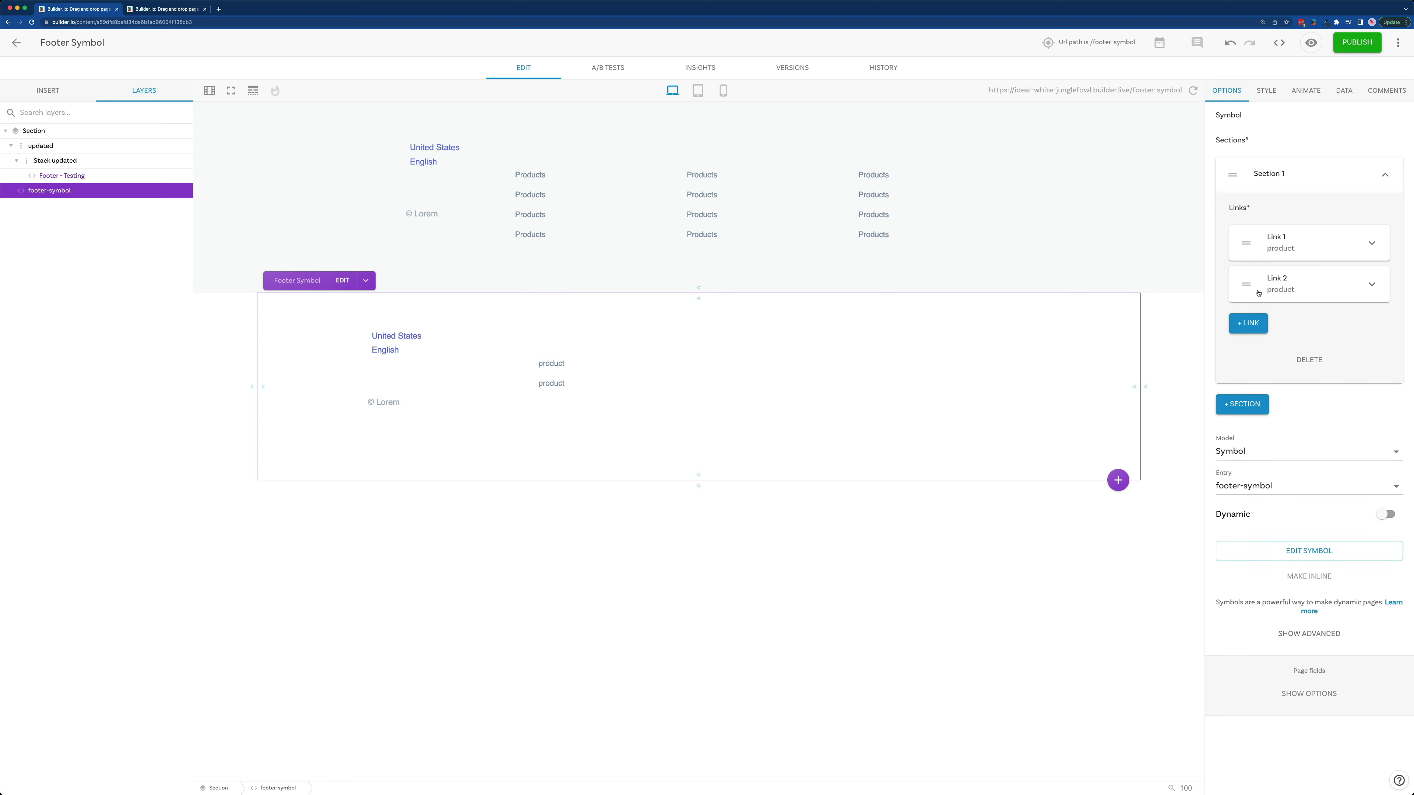
pyautogui.click(1247, 322)
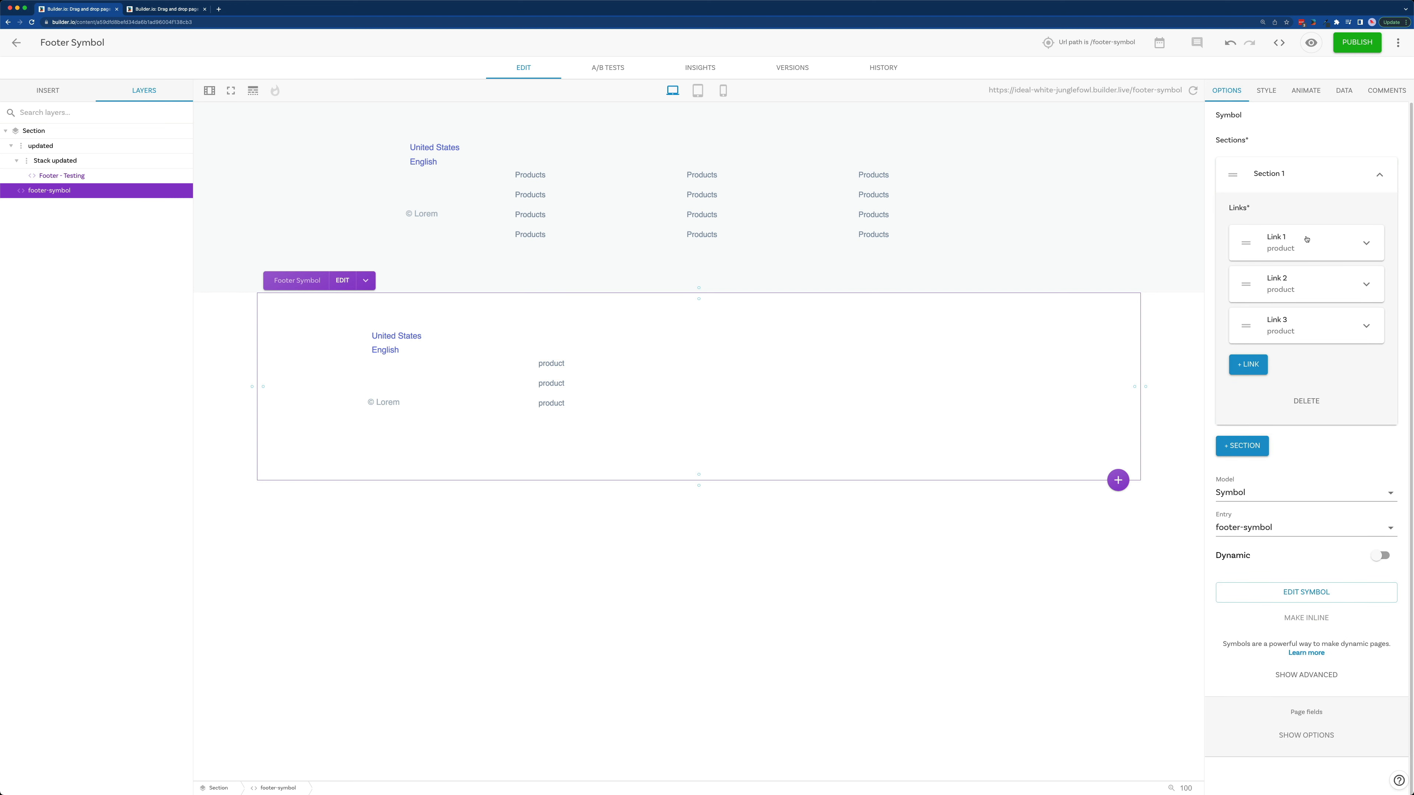
# Step: Replace Link 3's text in Section 1 and the word in its URL with a first name
pyautogui.click(1308, 249)
pyautogui.click(1307, 248)
pyautogui.click(1287, 319)
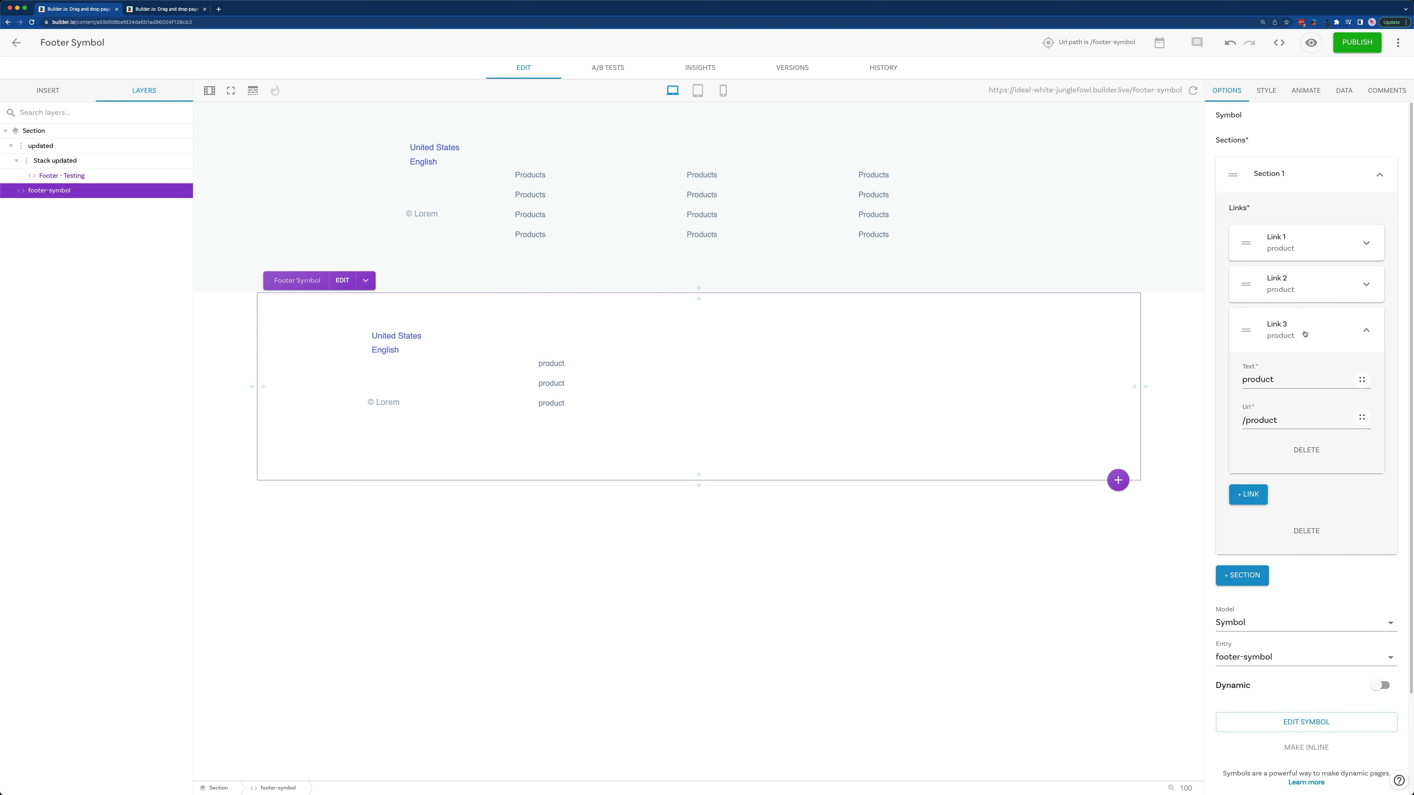
pyautogui.doubleClick(1288, 380)
pyautogui.write('alex')
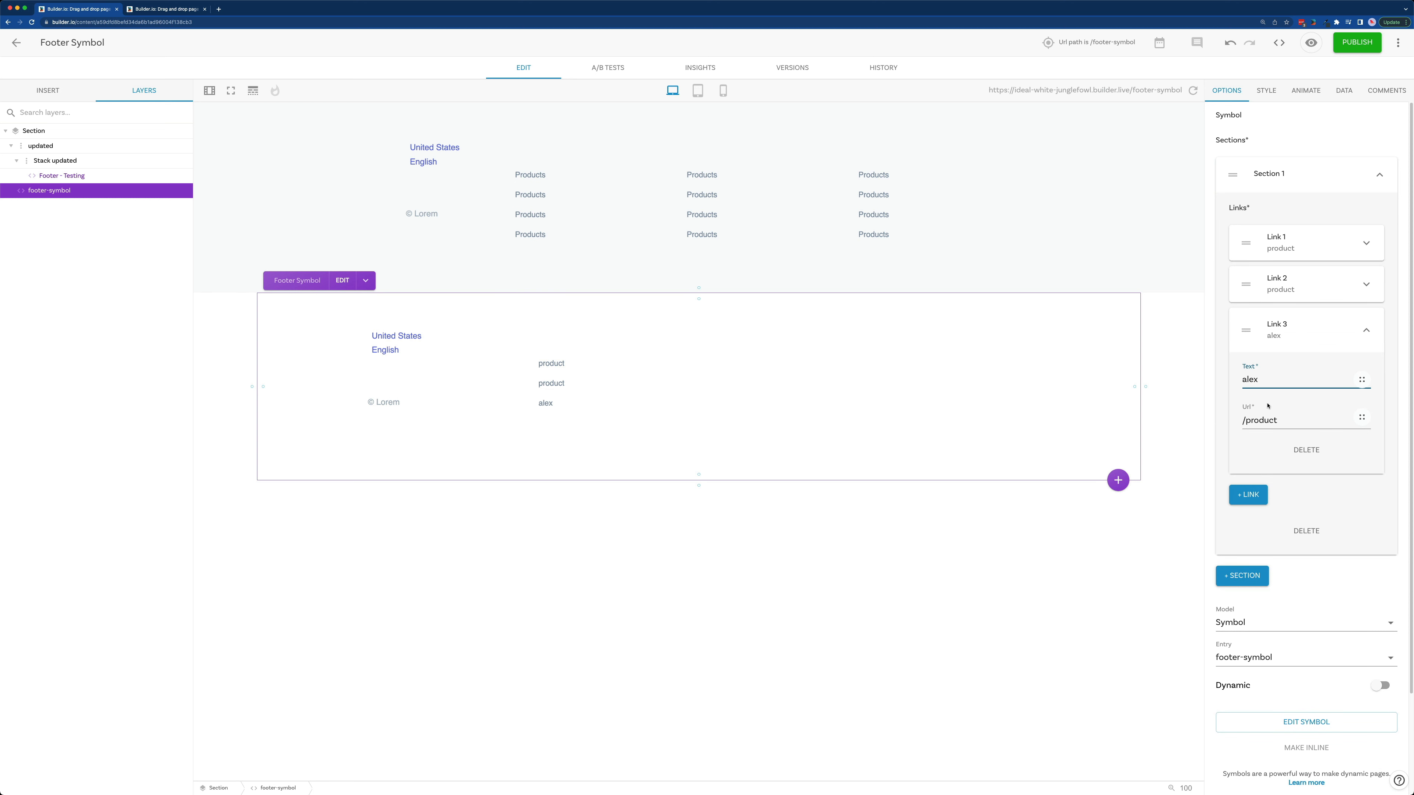
pyautogui.click(1267, 418)
pyautogui.doubleClick(1263, 420)
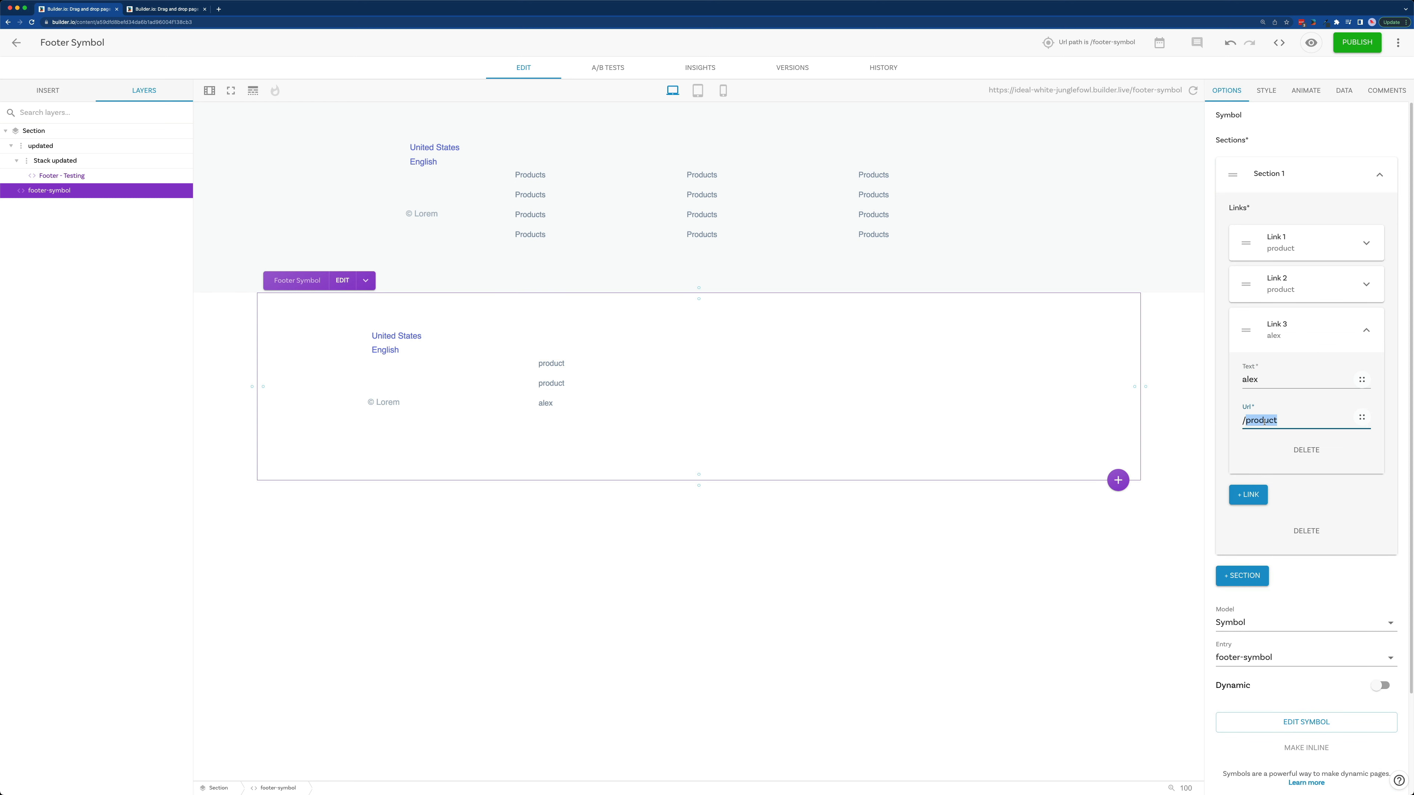
pyautogui.write('alex')
pyautogui.click(1298, 333)
# Step: Add three more sections to the footer symbol and deselect it on the canvas
pyautogui.click(1260, 447)
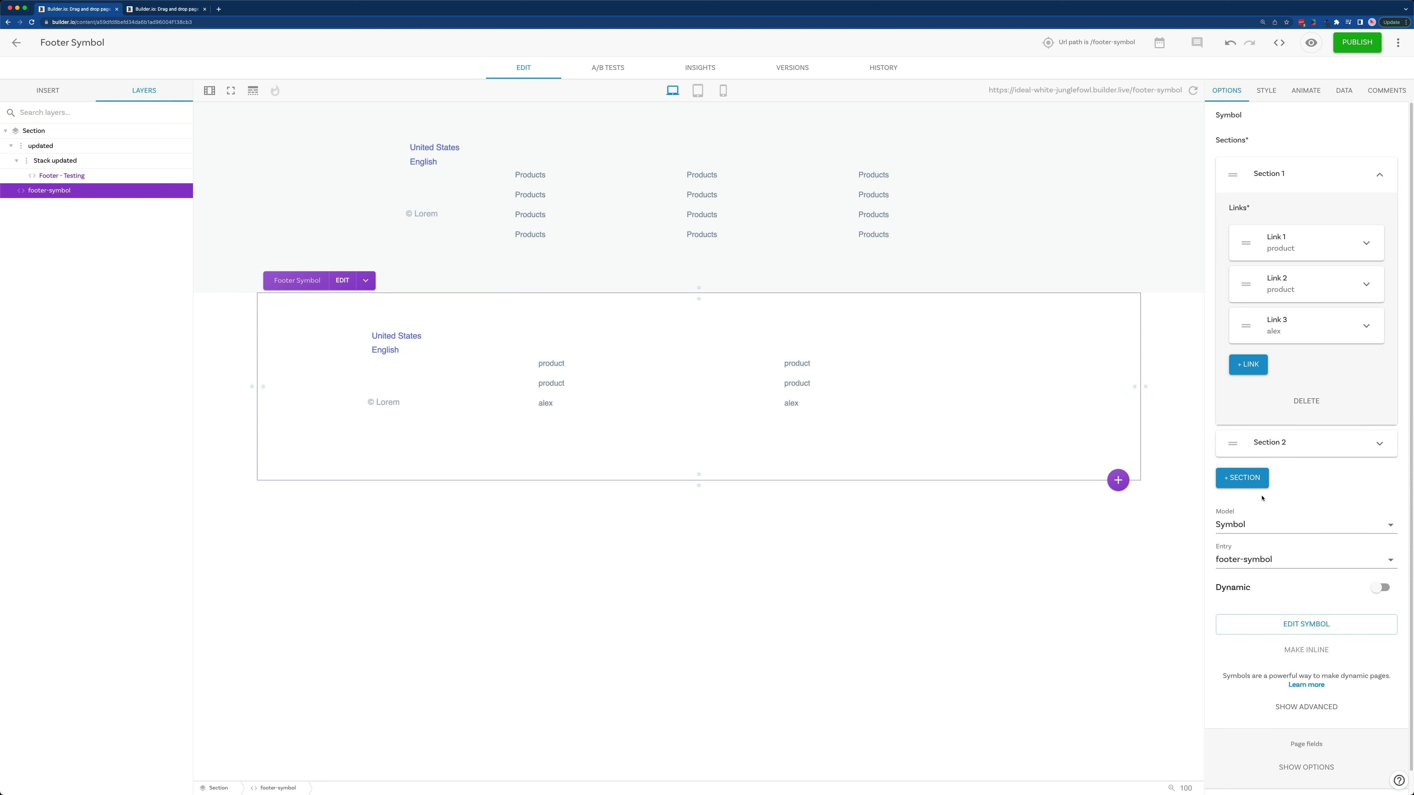
pyautogui.click(1263, 480)
pyautogui.click(1263, 519)
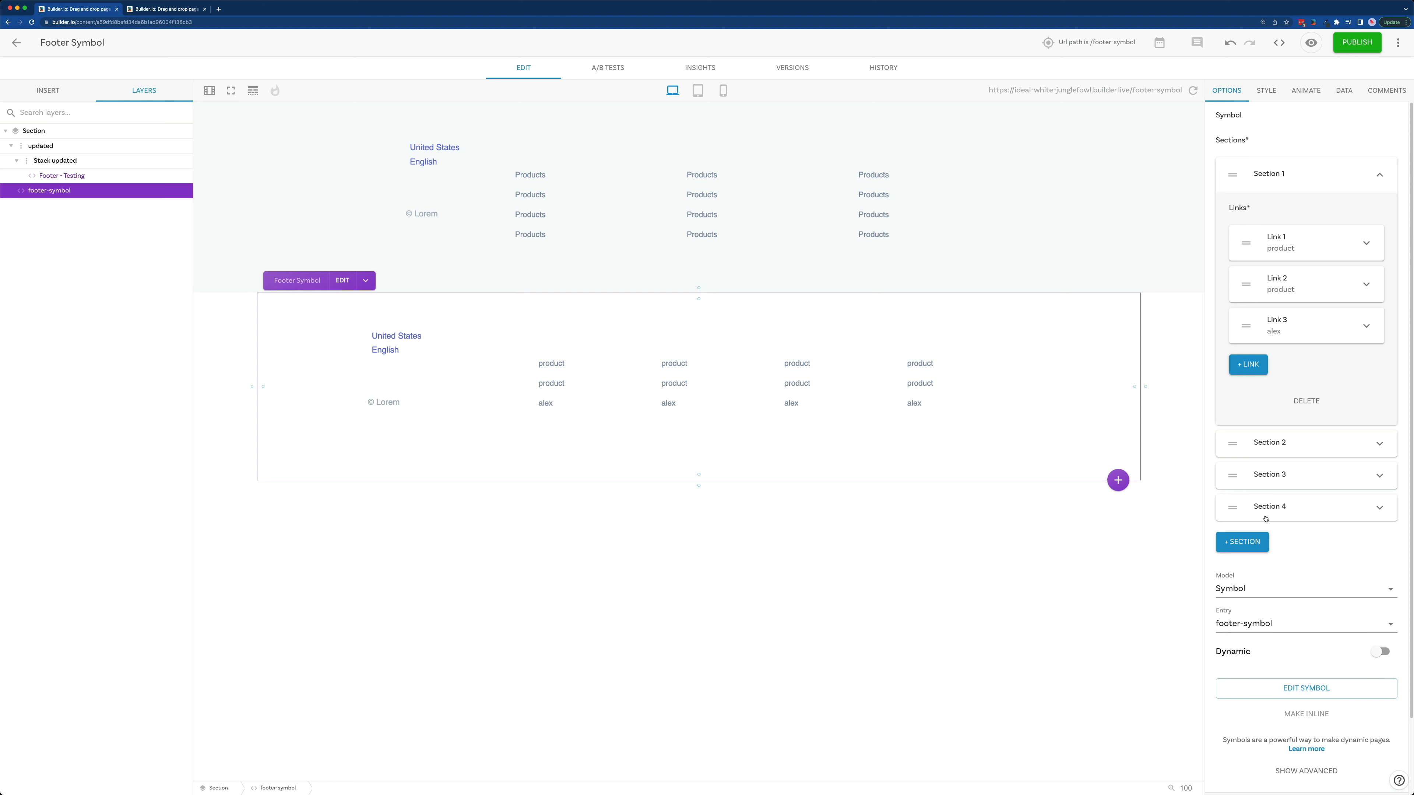
pyautogui.click(773, 602)
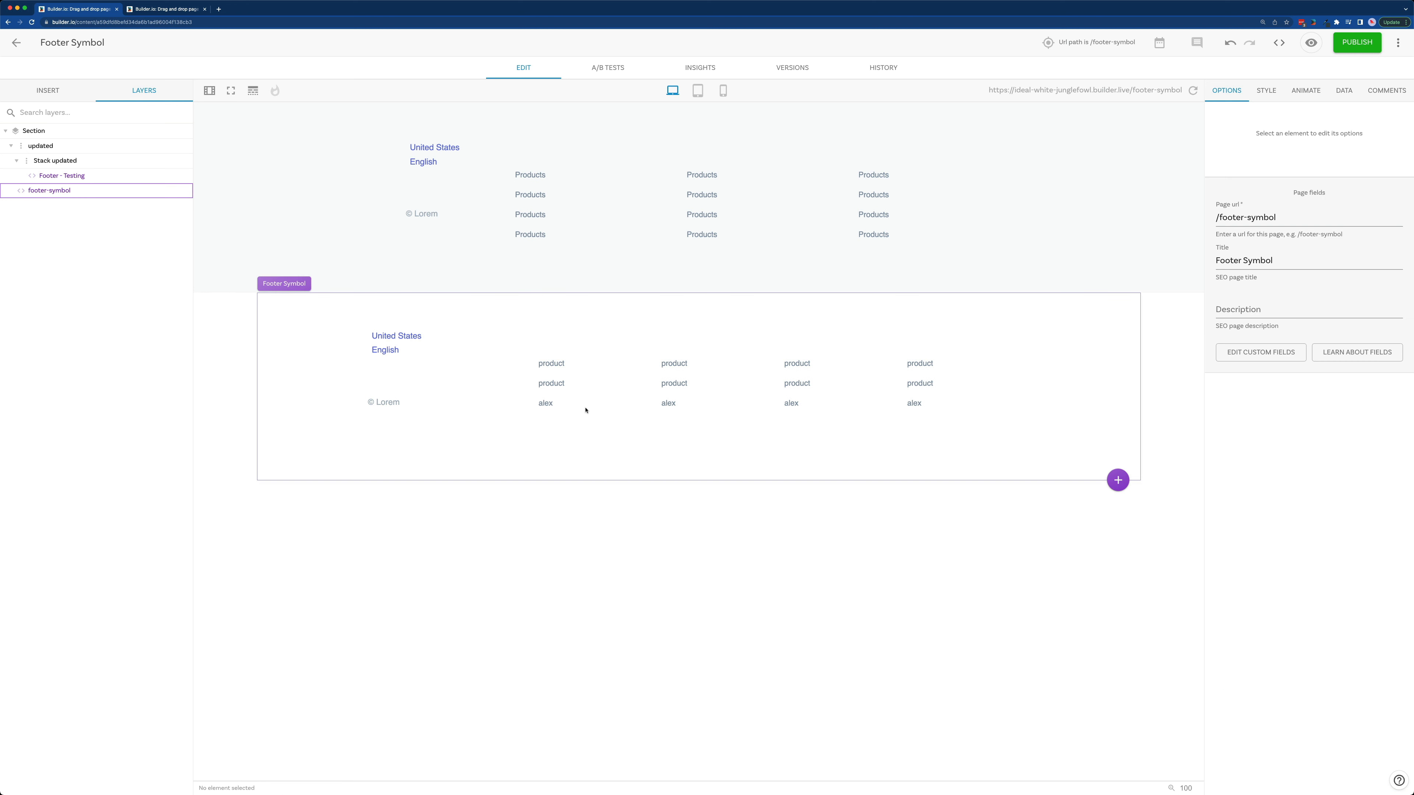